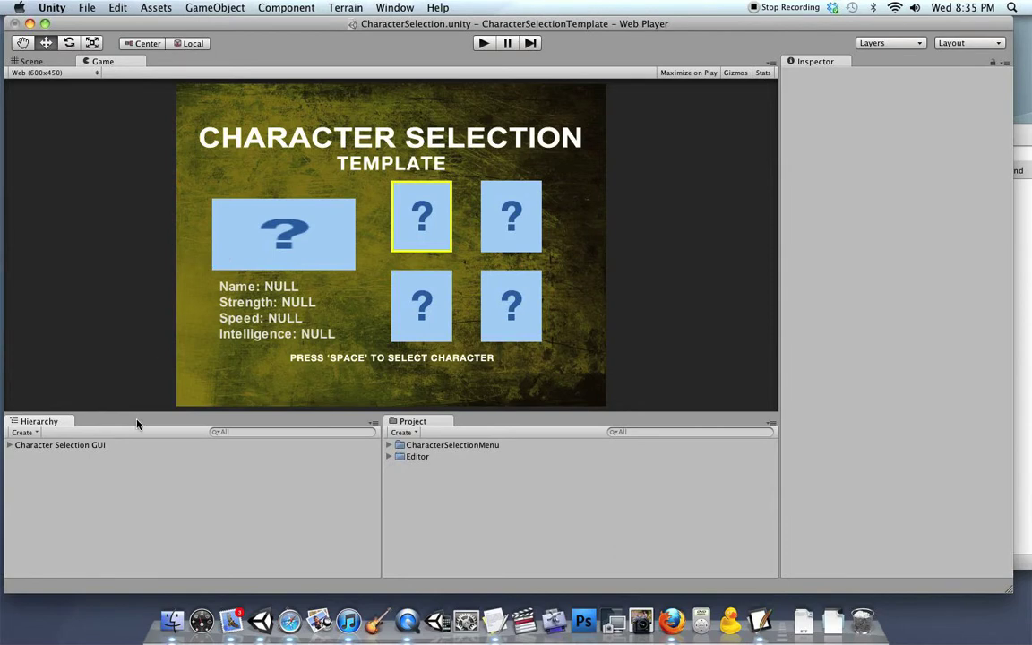
Step: Select Character Selection GUI and review its four character slots and Name, Strength, Speed, Intelligence stats
{"action": "left_click", "coordinate": [83, 445]}
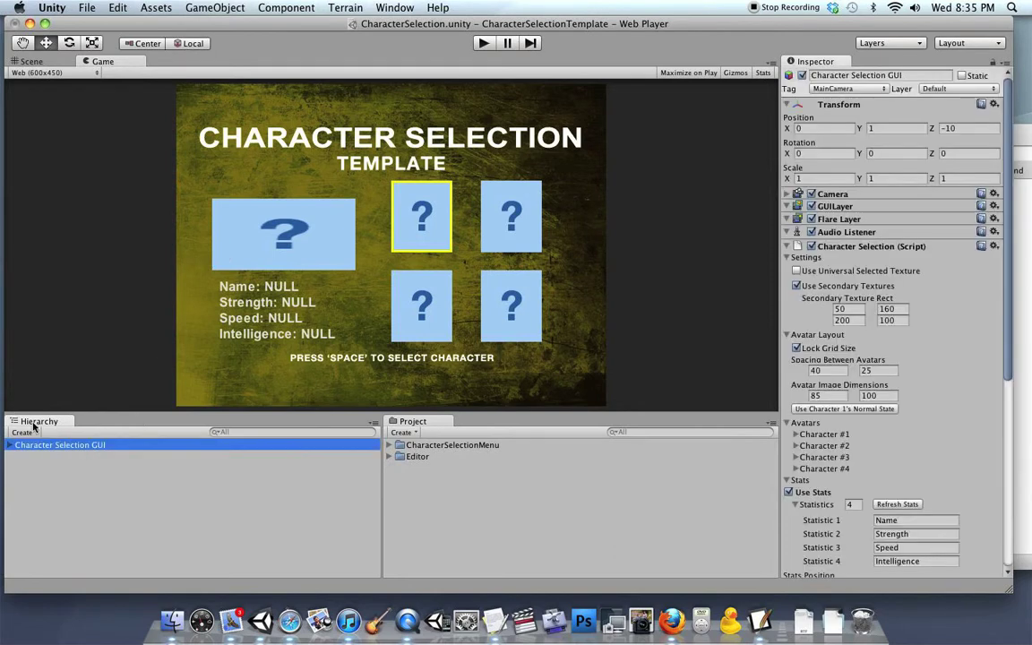
{"action": "scroll", "coordinate": [813, 240], "scroll_direction": "down", "scroll_amount": 3}
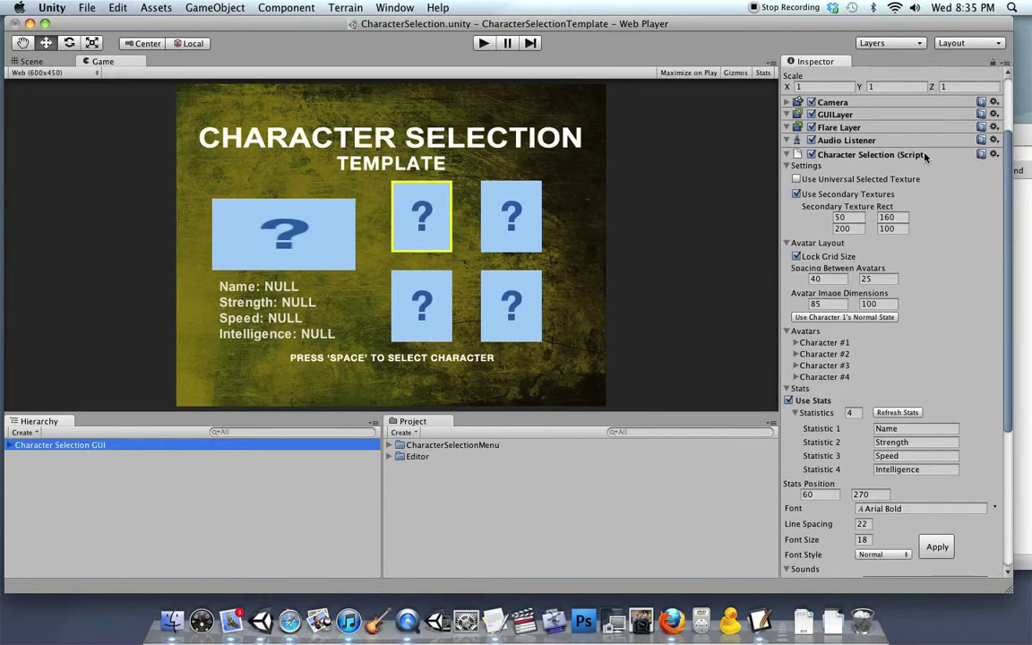
{"action": "scroll", "coordinate": [802, 148], "scroll_direction": "up", "scroll_amount": 1}
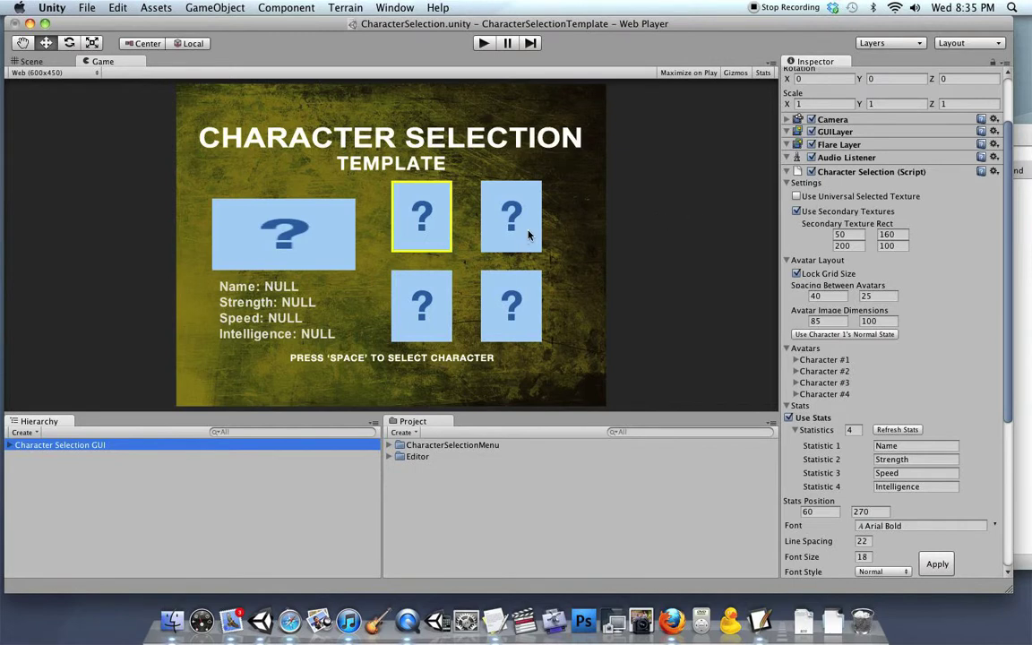
{"action": "left_click", "coordinate": [655, 213]}
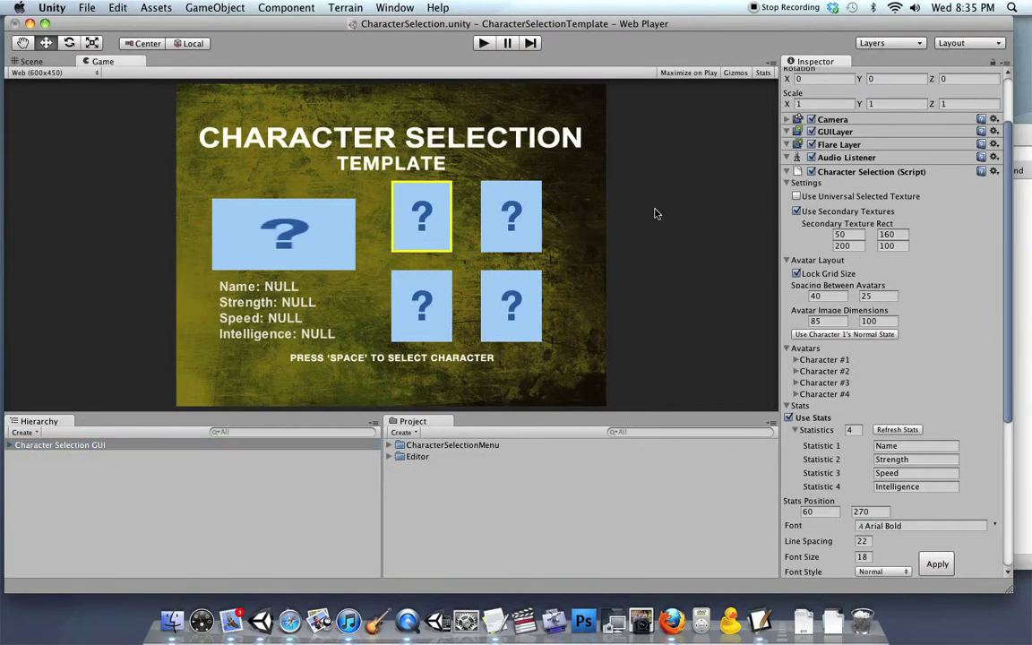
{"action": "left_click", "coordinate": [484, 45]}
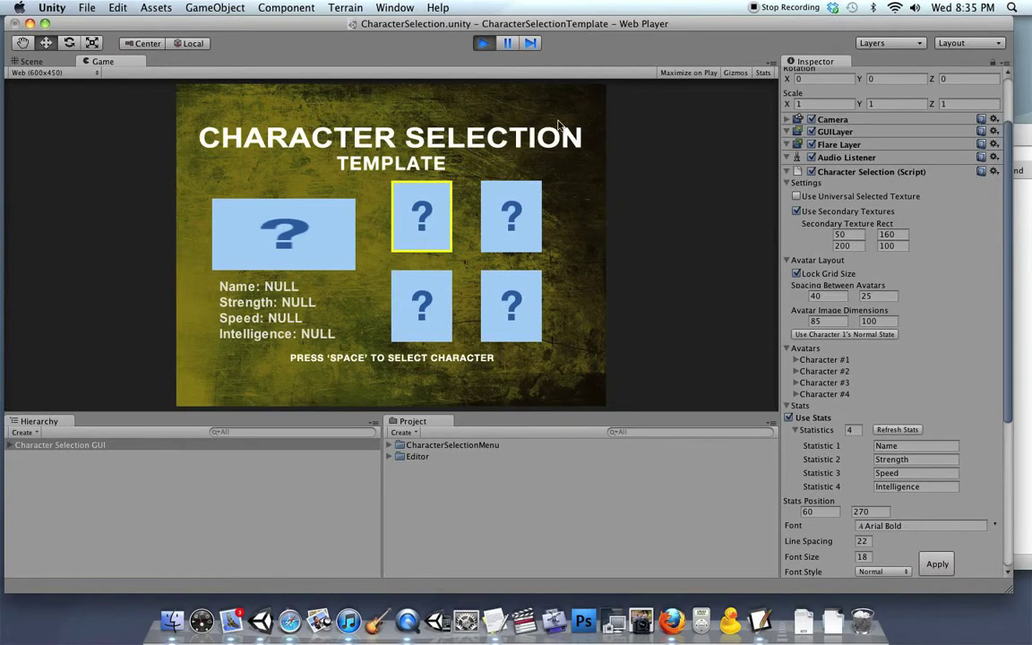
{"action": "key", "text": "Right"}
{"action": "key", "text": "Left"}
{"action": "key", "text": "Down"}
{"action": "key", "text": "Right"}
{"action": "key", "text": "Left"}
{"action": "key", "text": "Right"}
{"action": "key", "text": "Right"}
{"action": "key", "text": "Left"}
{"action": "key", "text": "Right"}
{"action": "key", "text": "Down"}
{"action": "key", "text": "Left"}
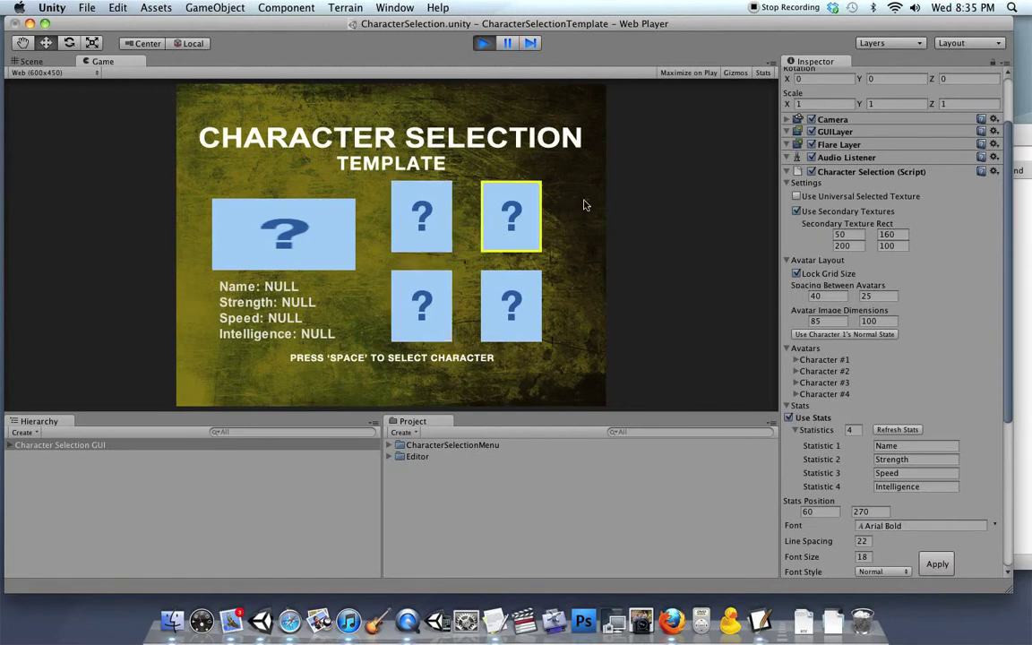
{"action": "key", "text": "Left"}
{"action": "key", "text": "space"}
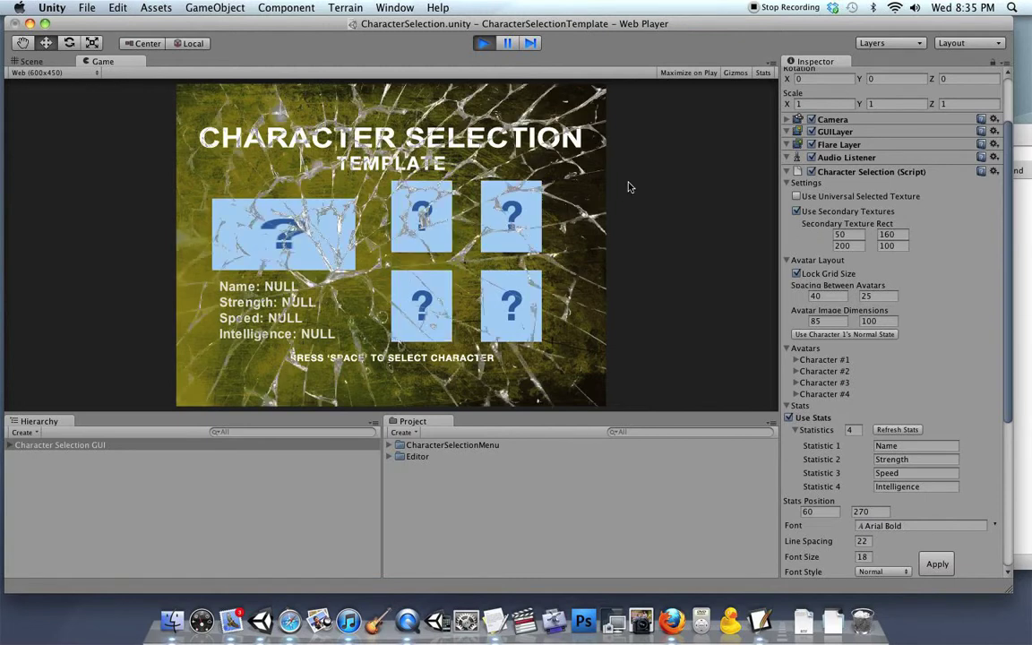
{"action": "key", "text": "Right"}
{"action": "key", "text": "space"}
{"action": "key", "text": "space"}
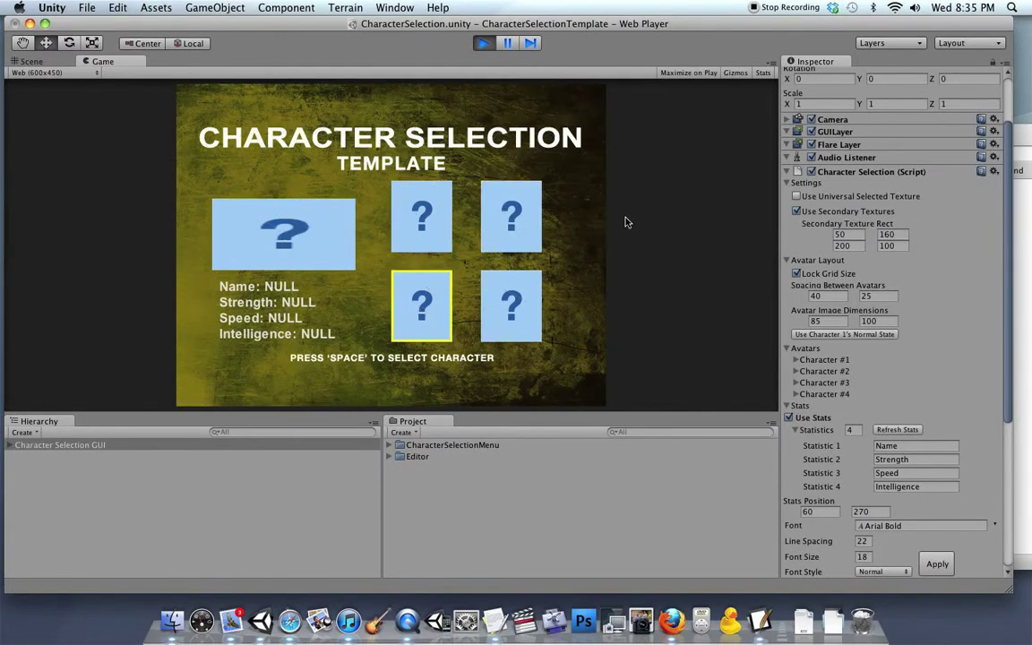
{"action": "key", "text": "Right"}
{"action": "key", "text": "Left"}
{"action": "key", "text": "Up"}
{"action": "key", "text": "Right"}
{"action": "key", "text": "Left"}
{"action": "key", "text": "Down"}
{"action": "key", "text": "Right"}
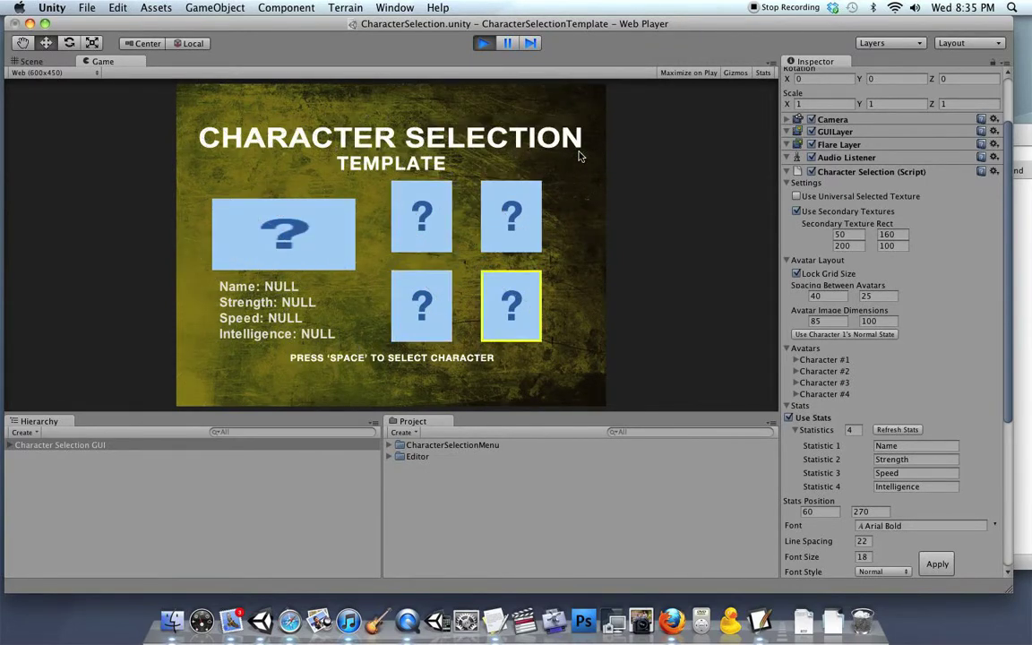
{"action": "key", "text": "Up"}
{"action": "key", "text": "Left"}
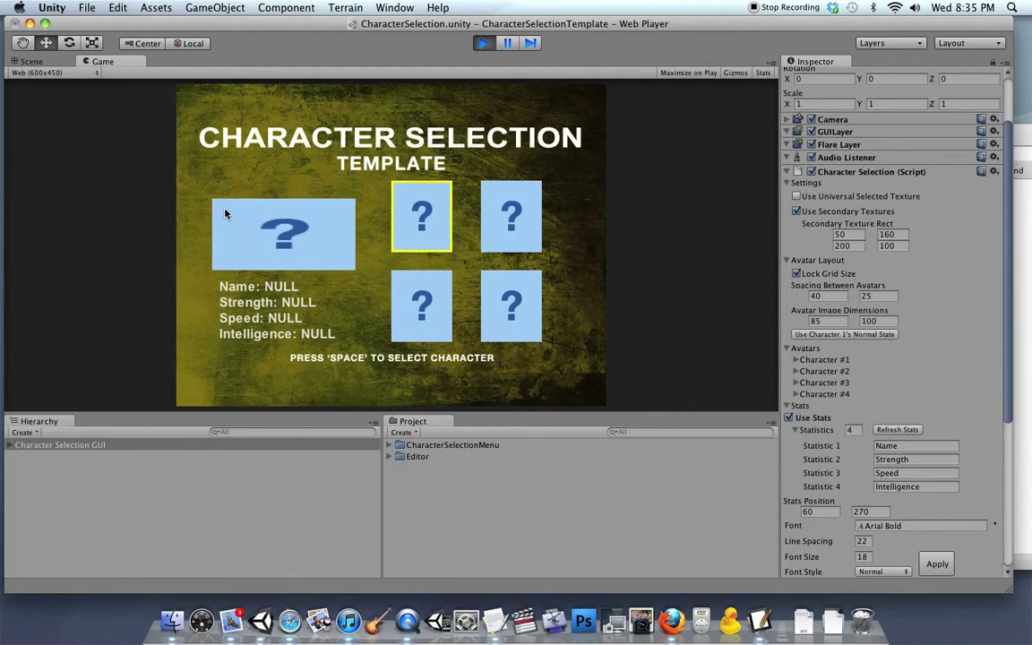
{"action": "key", "text": "Right"}
{"action": "key", "text": "Down"}
{"action": "key", "text": "Left"}
{"action": "key", "text": "Up"}
{"action": "key", "text": "Down"}
{"action": "key", "text": "Right"}
{"action": "key", "text": "Up"}
{"action": "key", "text": "Down"}
{"action": "key", "text": "Left"}
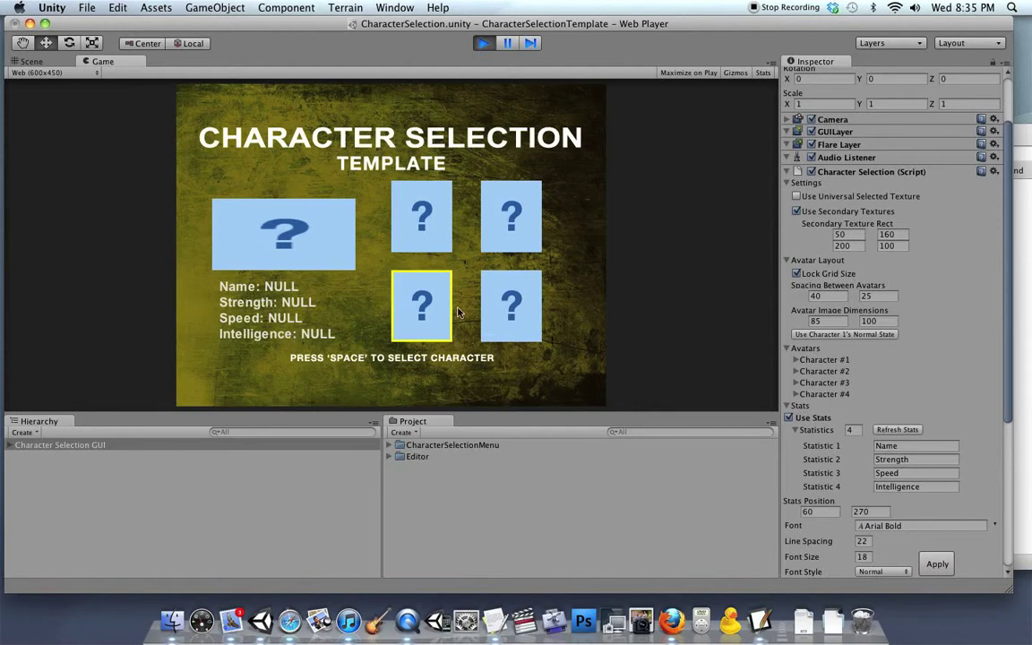
{"action": "key", "text": "Right"}
{"action": "key", "text": "Up"}
{"action": "key", "text": "Left"}
{"action": "key", "text": "Down"}
{"action": "key", "text": "Right"}
{"action": "key", "text": "Up"}
{"action": "key", "text": "Left"}
{"action": "key", "text": "Down"}
{"action": "key", "text": "Right"}
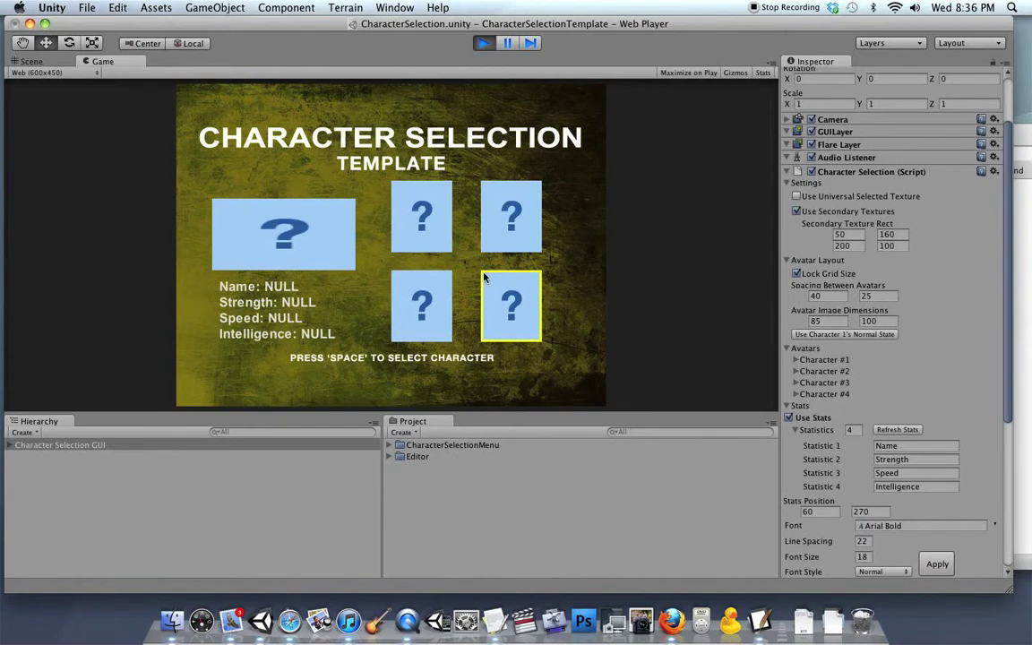
{"action": "key", "text": "Up"}
Step: Exit Play mode, leave Use Universal Selected Texture off, enable Use Secondary Textures, and collapse Settings
{"action": "left_click", "coordinate": [483, 44]}
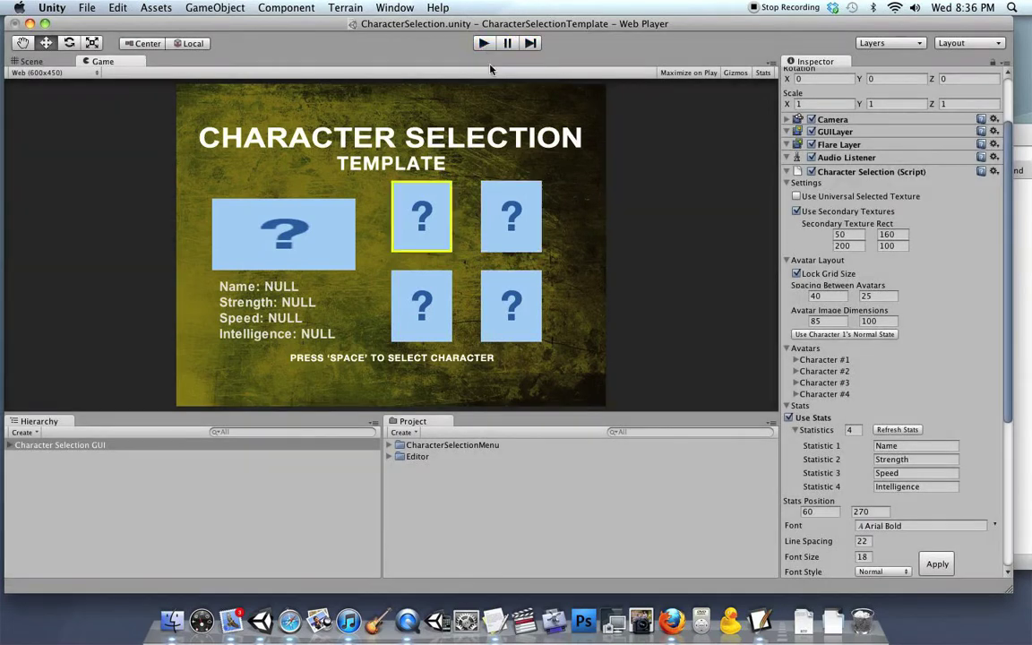
{"action": "left_click", "coordinate": [793, 184]}
{"action": "left_click", "coordinate": [792, 184]}
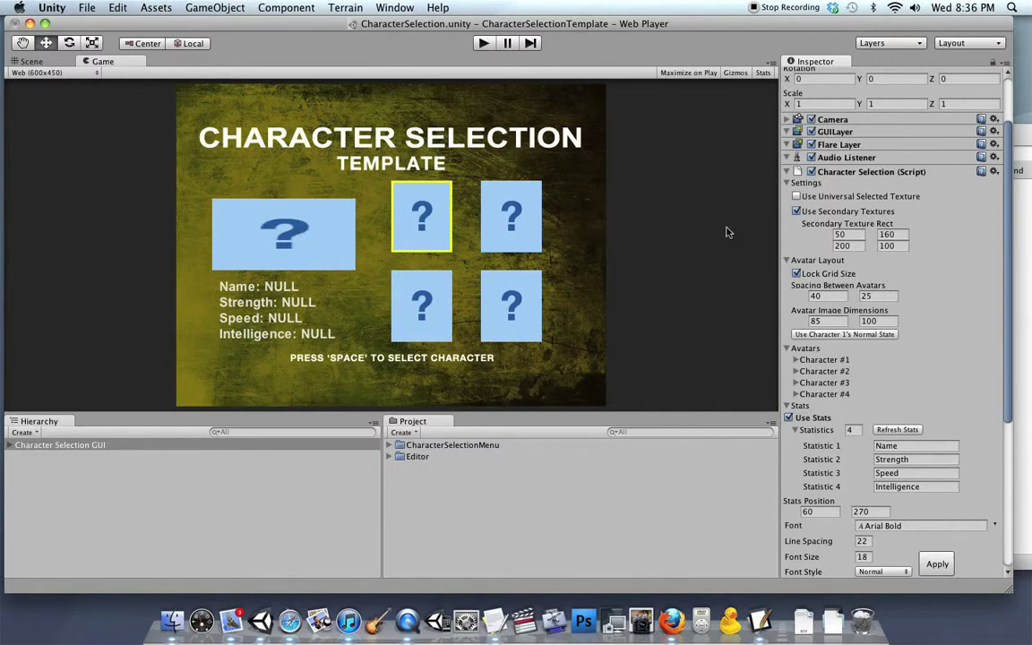
{"action": "left_click", "coordinate": [796, 196]}
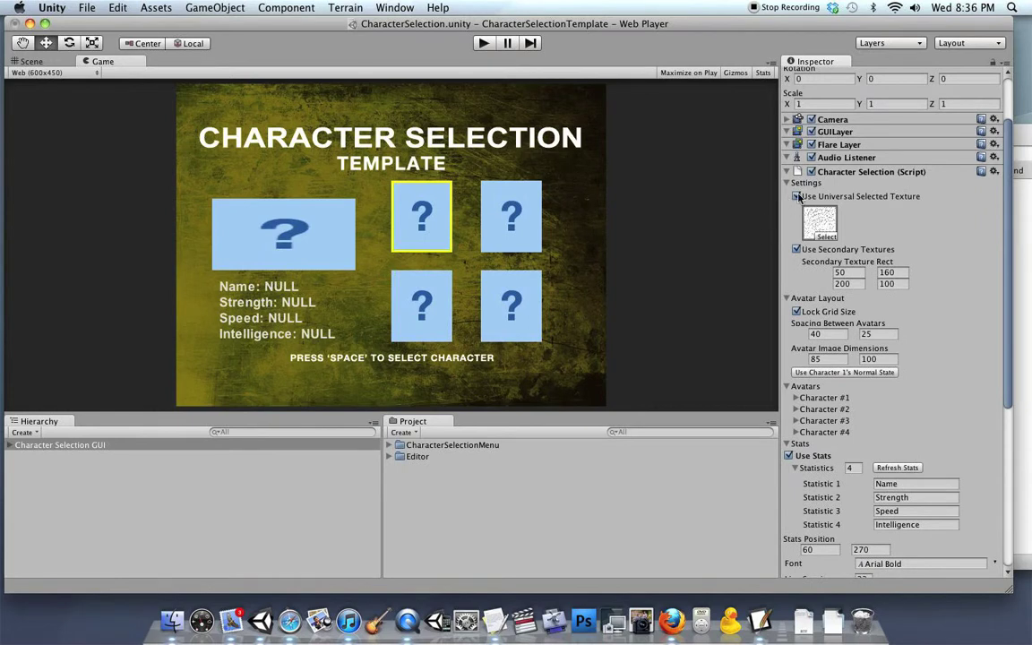
{"action": "left_click", "coordinate": [796, 196]}
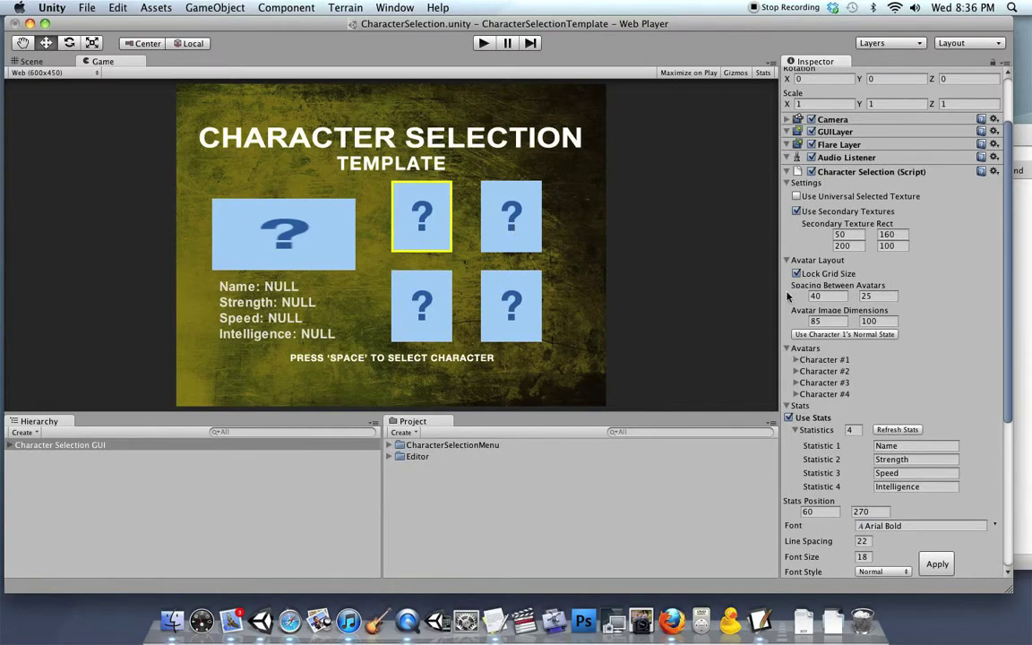
{"action": "left_click", "coordinate": [795, 211]}
{"action": "left_click", "coordinate": [787, 183]}
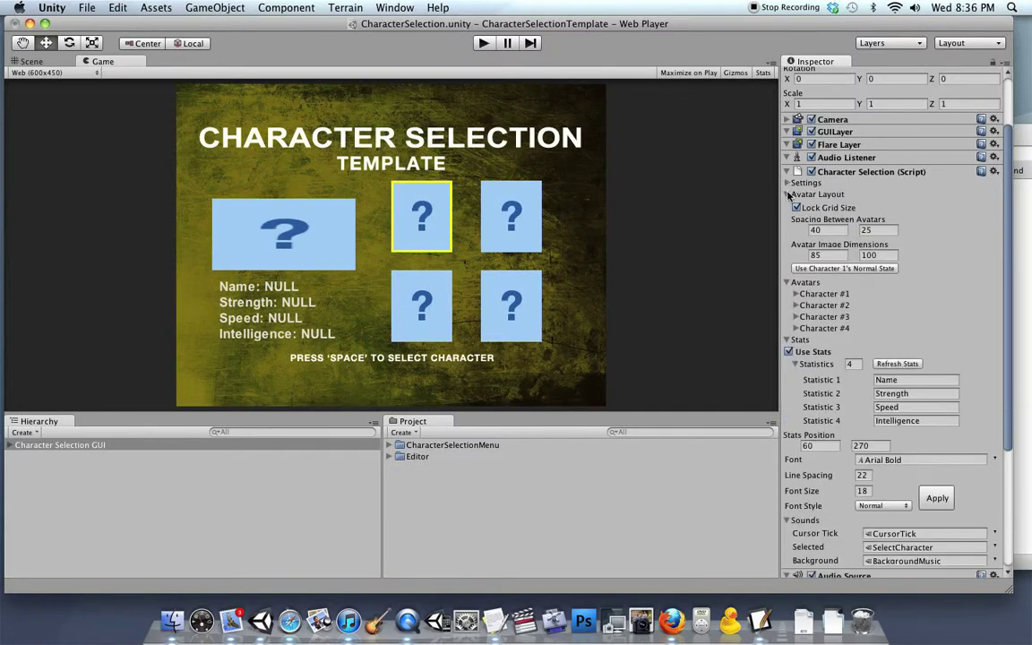
Step: Unlock the grid size and set Grid Origin to 300 by 130
{"action": "left_click", "coordinate": [796, 206]}
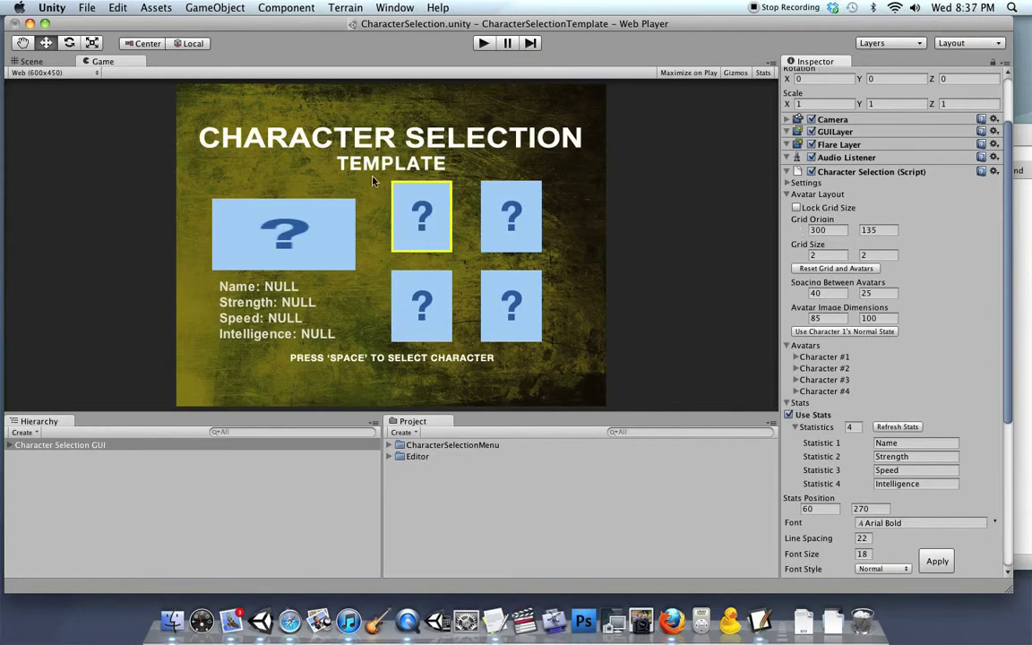
{"action": "left_click_drag", "start_coordinate": [801, 233], "coordinate": [862, 254]}
{"action": "left_click_drag", "start_coordinate": [772, 219], "coordinate": [803, 207]}
{"action": "left_click", "coordinate": [828, 230]}
{"action": "type", "text": "300"}
{"action": "key", "text": "Tab"}
{"action": "type", "text": "130"}
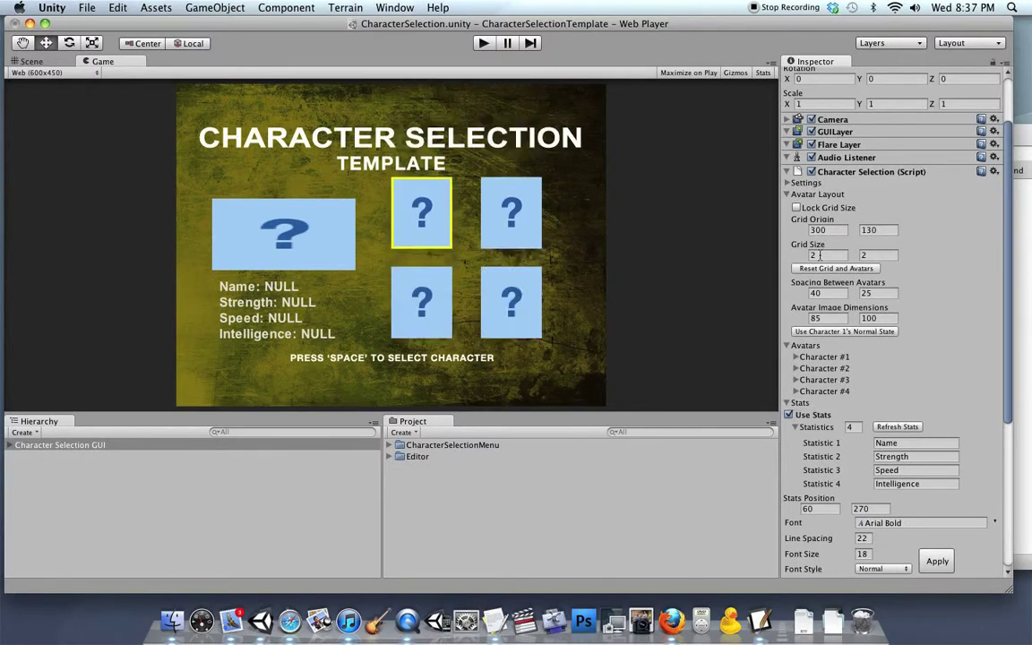
Step: Set the Grid Size columns to 2
{"action": "left_click_drag", "start_coordinate": [823, 256], "coordinate": [851, 256]}
{"action": "type", "text": "2"}
{"action": "key", "text": "Tab"}
{"action": "type", "text": "2"}
{"action": "left_click", "coordinate": [795, 356]}
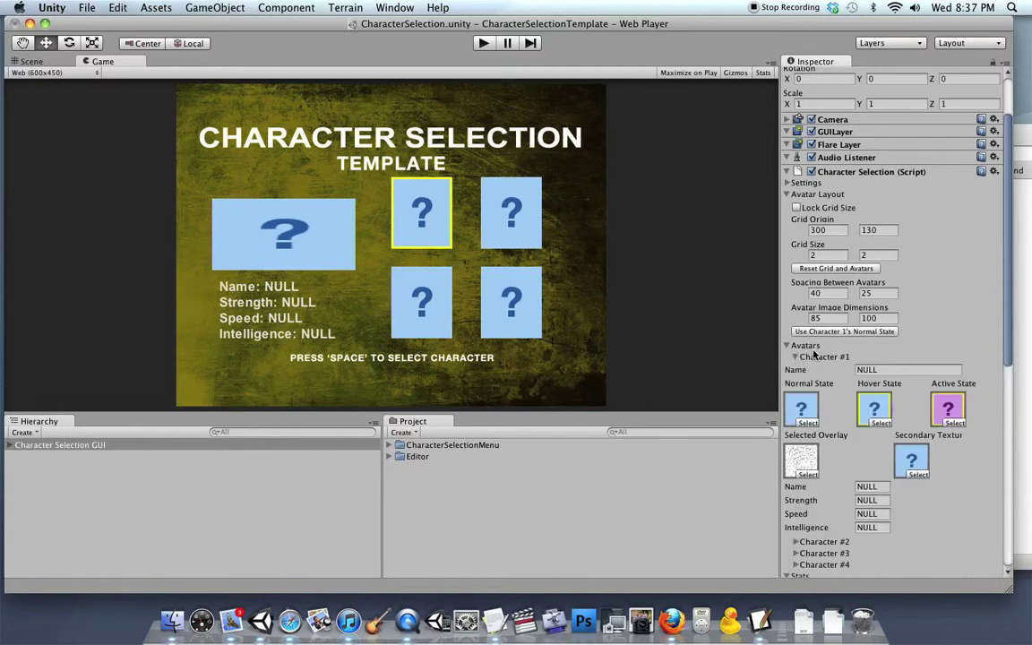
{"action": "left_click", "coordinate": [795, 356]}
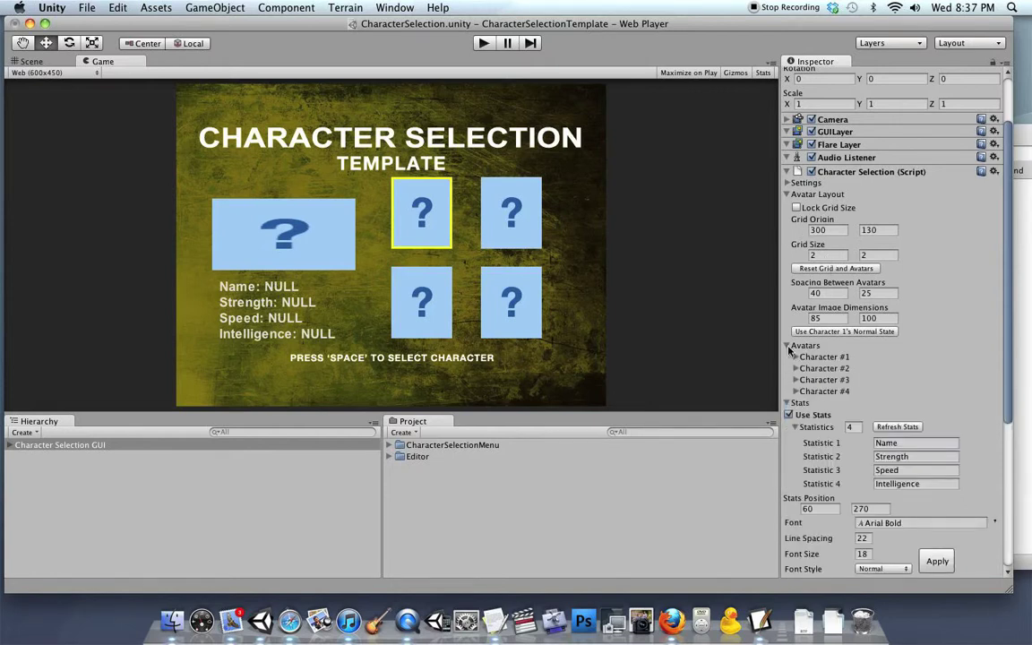
{"action": "left_click", "coordinate": [838, 271]}
{"action": "left_click", "coordinate": [796, 209]}
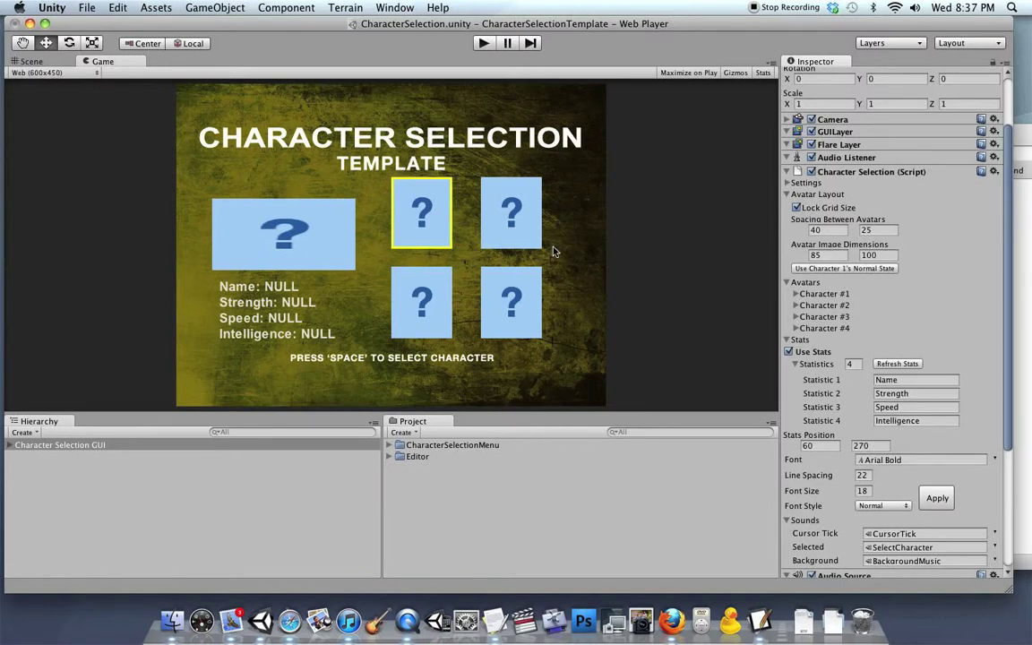
{"action": "left_click", "coordinate": [796, 208]}
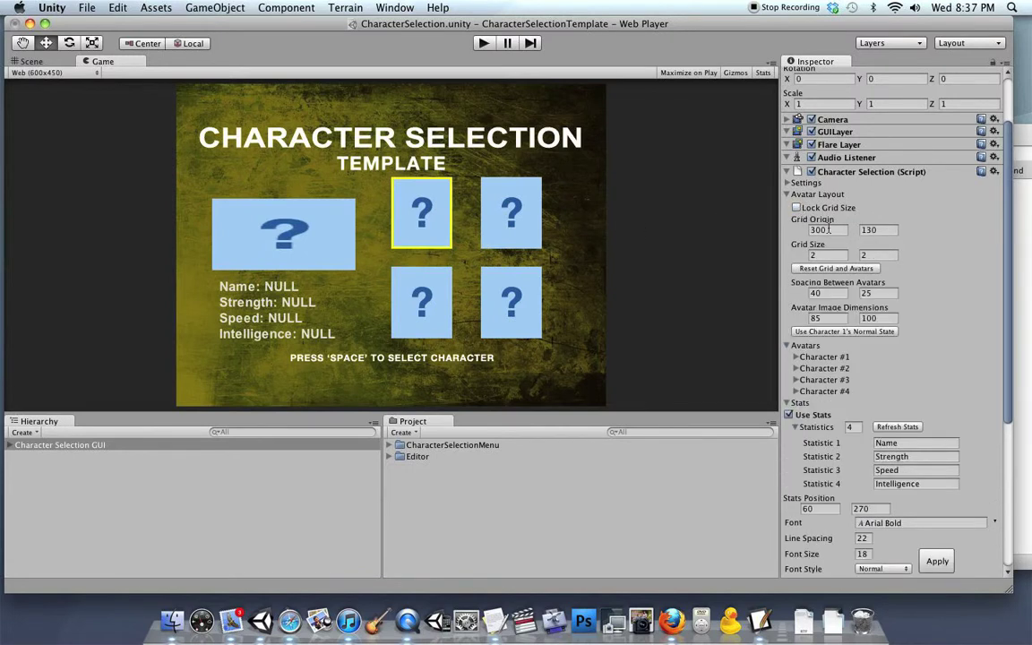
Step: Set Spacing Between Avatars back to 40 by 25
{"action": "left_click_drag", "start_coordinate": [721, 267], "coordinate": [761, 267]}
{"action": "mouse_move", "coordinate": [873, 293]}
{"action": "left_mouse_down"}
{"action": "mouse_move", "coordinate": [904, 295]}
{"action": "mouse_move", "coordinate": [889, 306]}
{"action": "left_mouse_up"}
{"action": "left_click", "coordinate": [830, 294]}
{"action": "type", "text": "40"}
{"action": "key", "text": "Tab"}
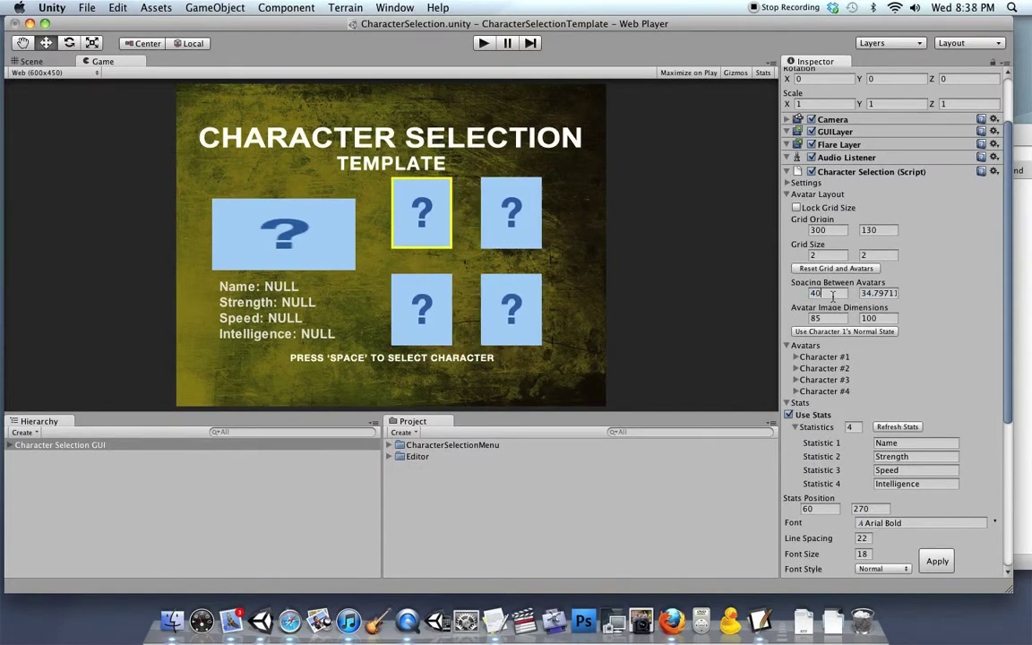
{"action": "type", "text": "25"}
{"action": "key", "text": "Return"}
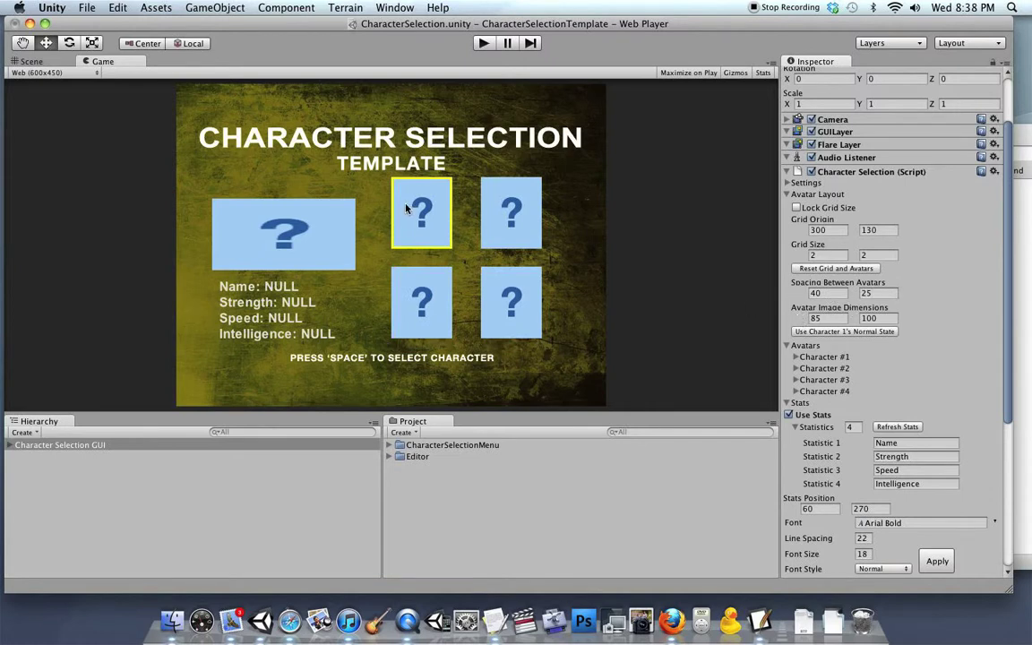
Step: Restore avatar image dimensions to 85 by 100 from Character 1's normal-state image
{"action": "left_click_drag", "start_coordinate": [813, 318], "coordinate": [782, 298]}
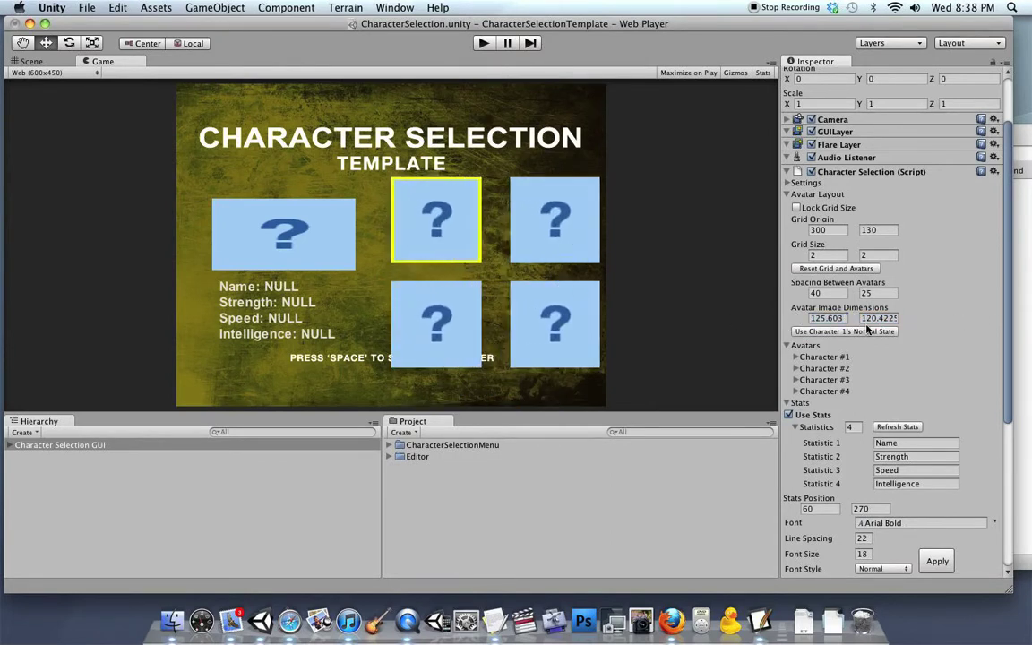
{"action": "left_click", "coordinate": [795, 358]}
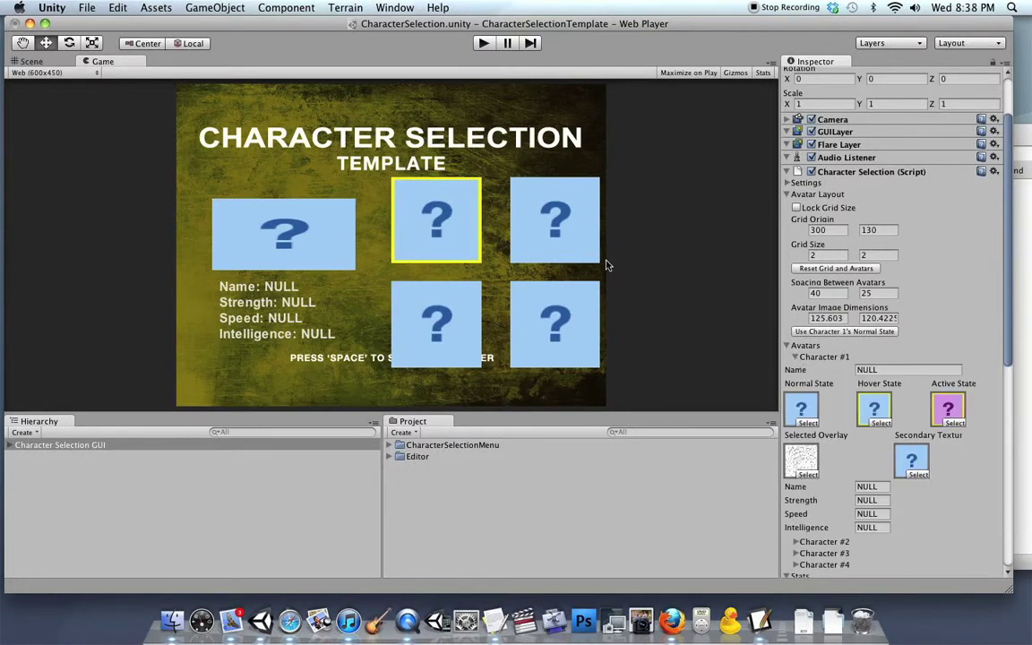
{"action": "left_click", "coordinate": [845, 331]}
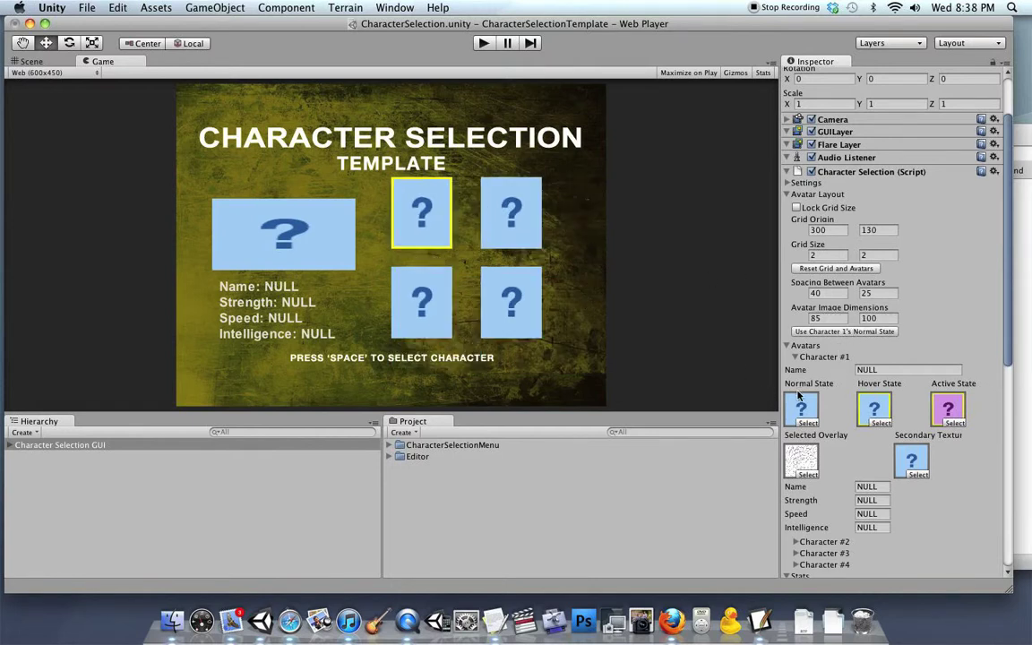
Step: Change the grid rows to 3, adding Character #5 and #6 slots
{"action": "left_click", "coordinate": [787, 347]}
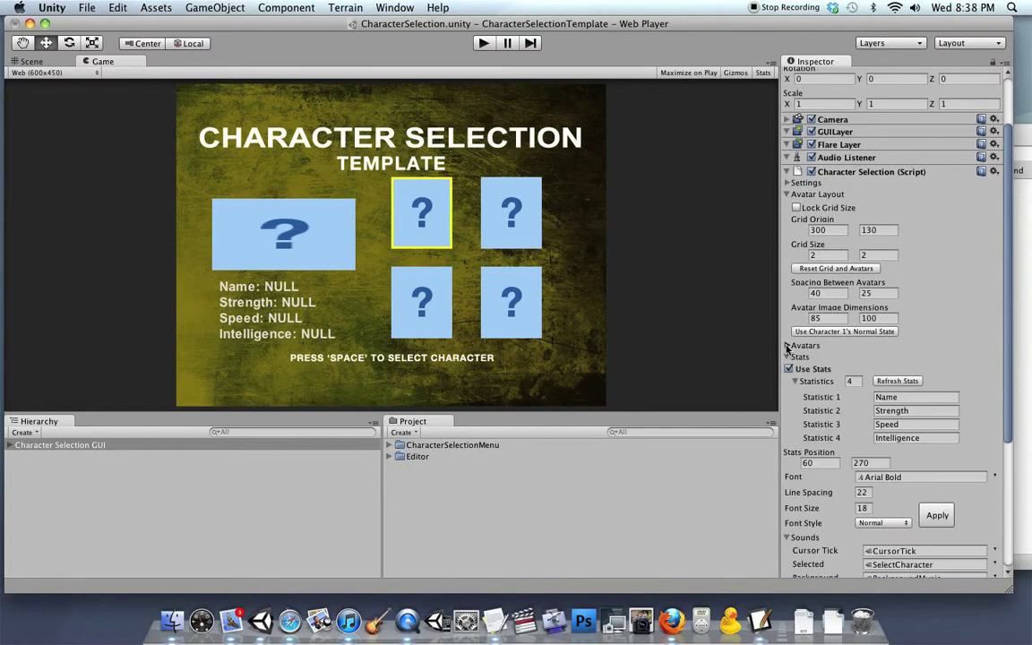
{"action": "left_click", "coordinate": [787, 346]}
{"action": "left_click", "coordinate": [795, 357]}
{"action": "scroll", "coordinate": [794, 359], "scroll_direction": "down", "scroll_amount": 1}
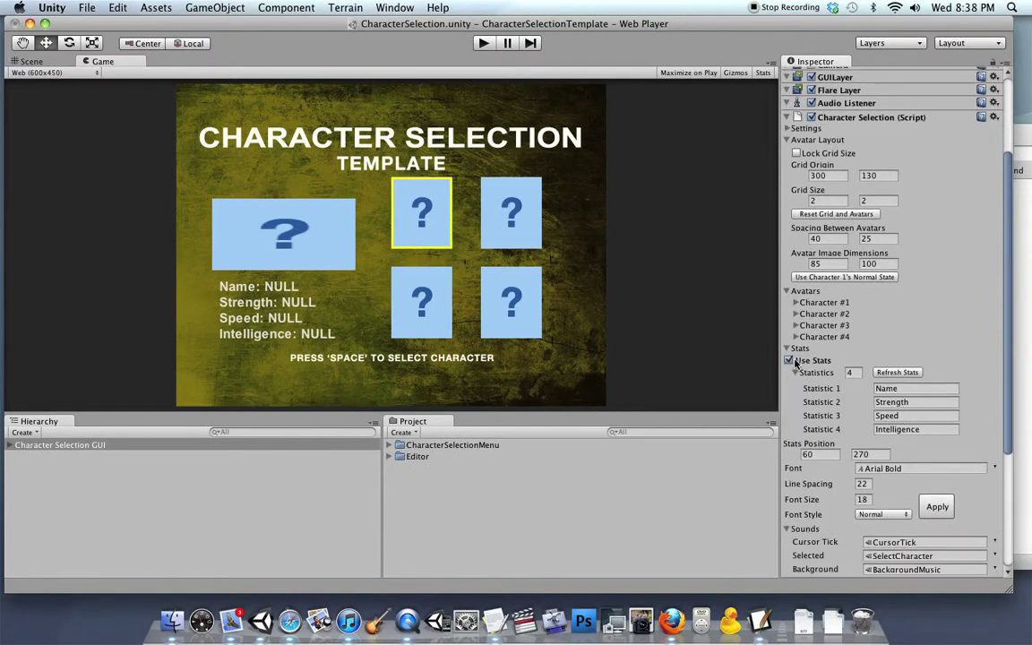
{"action": "left_click", "coordinate": [862, 201]}
{"action": "type", "text": "3"}
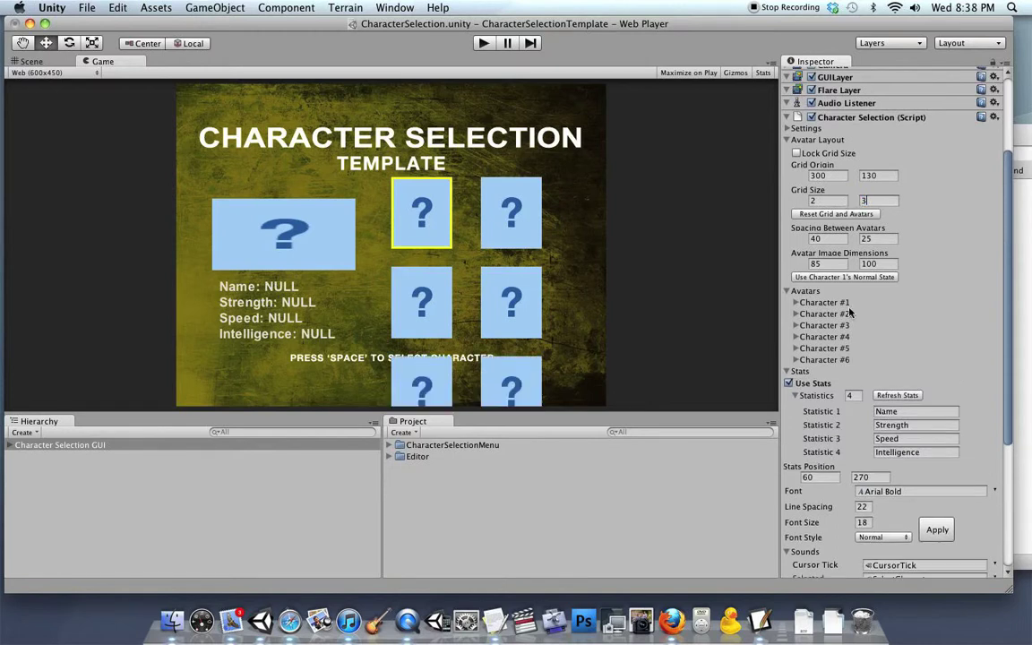
Step: Inspect Character #5's settings, then collapse them and show Character #1's settings
{"action": "left_click", "coordinate": [795, 349]}
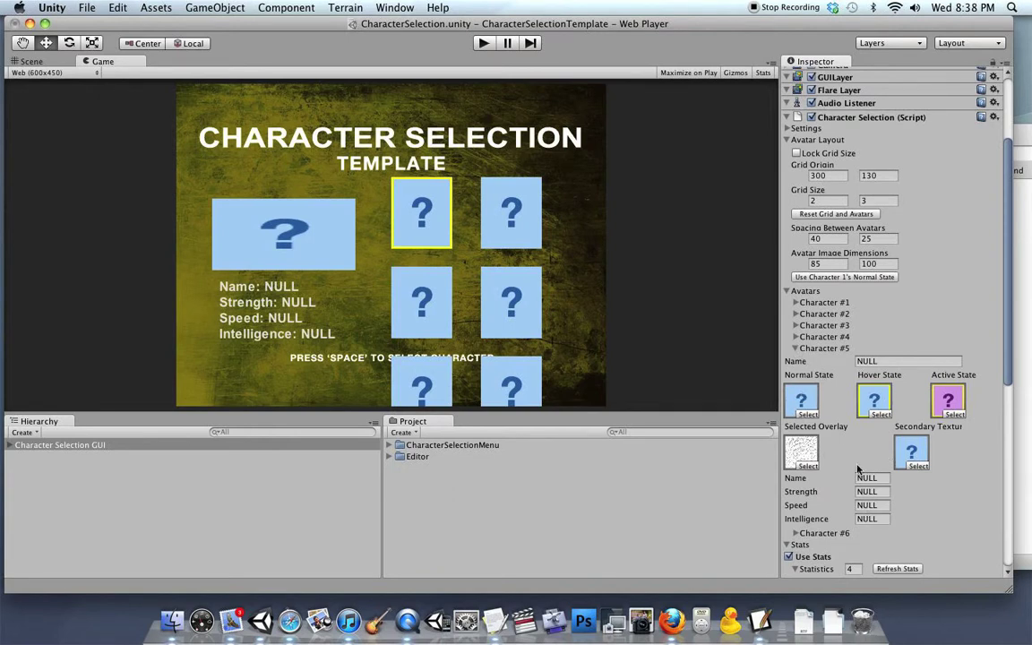
{"action": "left_click", "coordinate": [824, 348]}
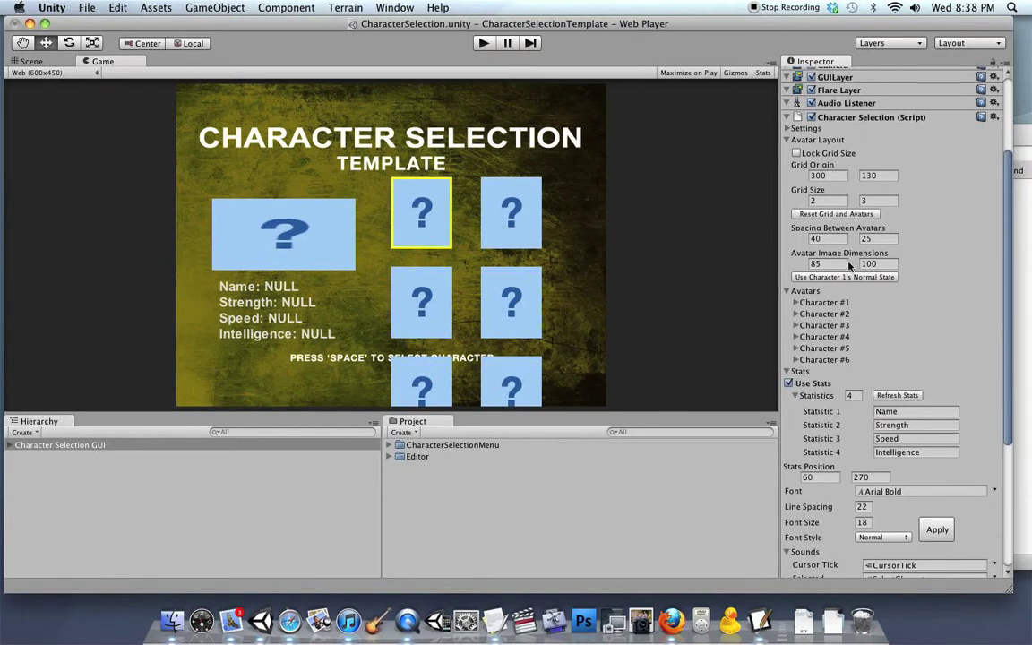
{"action": "left_click", "coordinate": [795, 304]}
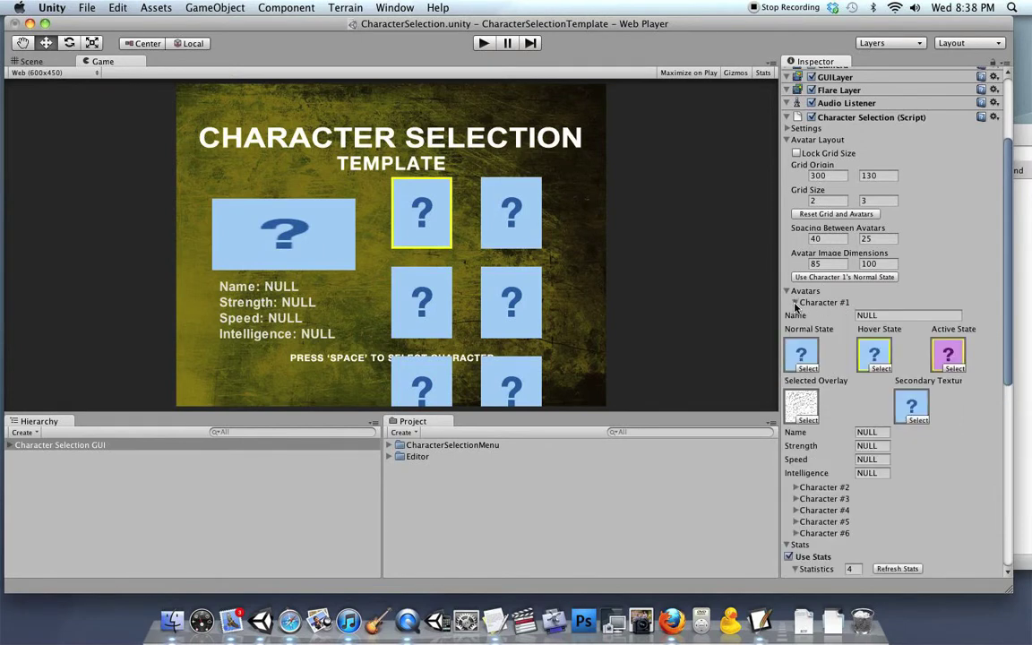
{"action": "scroll", "coordinate": [796, 304], "scroll_direction": "down", "scroll_amount": 3}
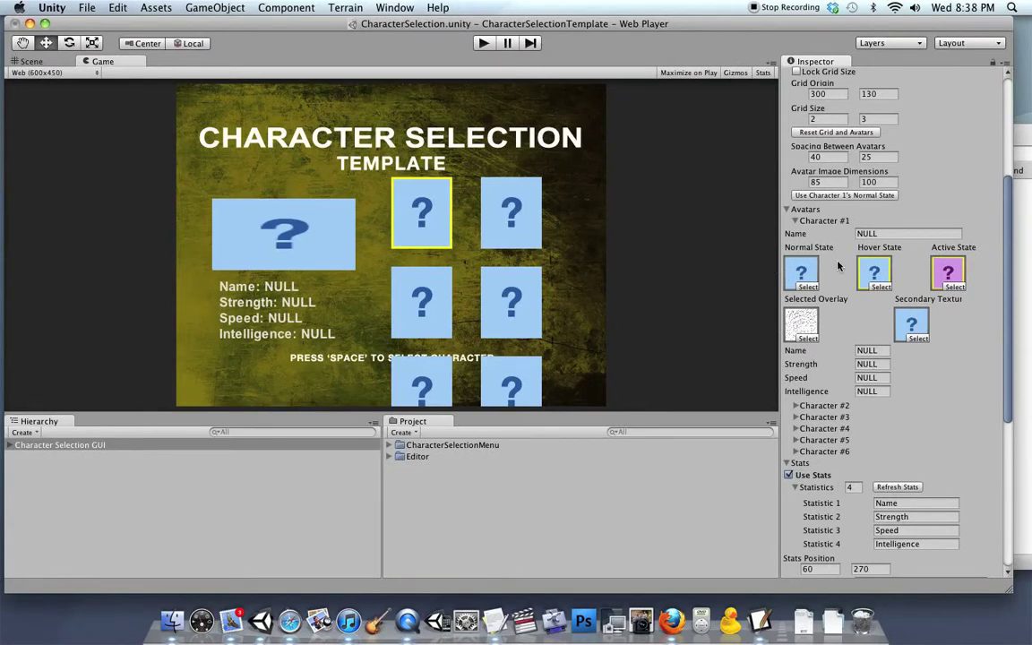
Step: Rename Character #1 from NULL to 'My Hero'
{"action": "left_click", "coordinate": [876, 235]}
{"action": "double_click", "coordinate": [892, 233]}
{"action": "type", "text": "My Hero"}
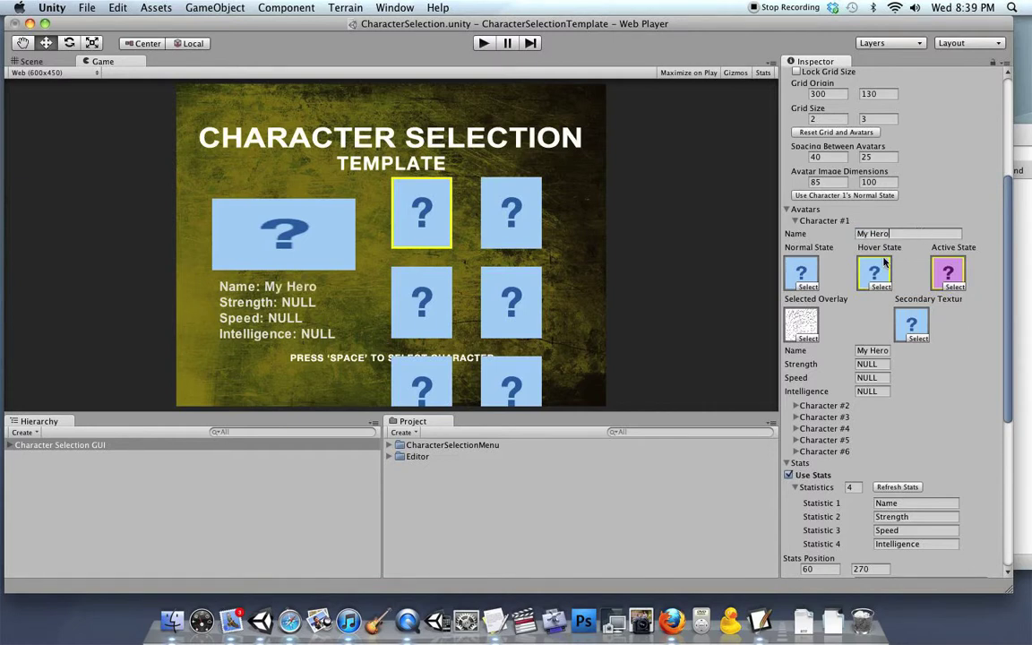
Step: Give Character #1 Strength 8, Speed 4 and Intelligence 7, correcting the mistyped Strength
{"action": "double_click", "coordinate": [868, 364]}
{"action": "type", "text": "8"}
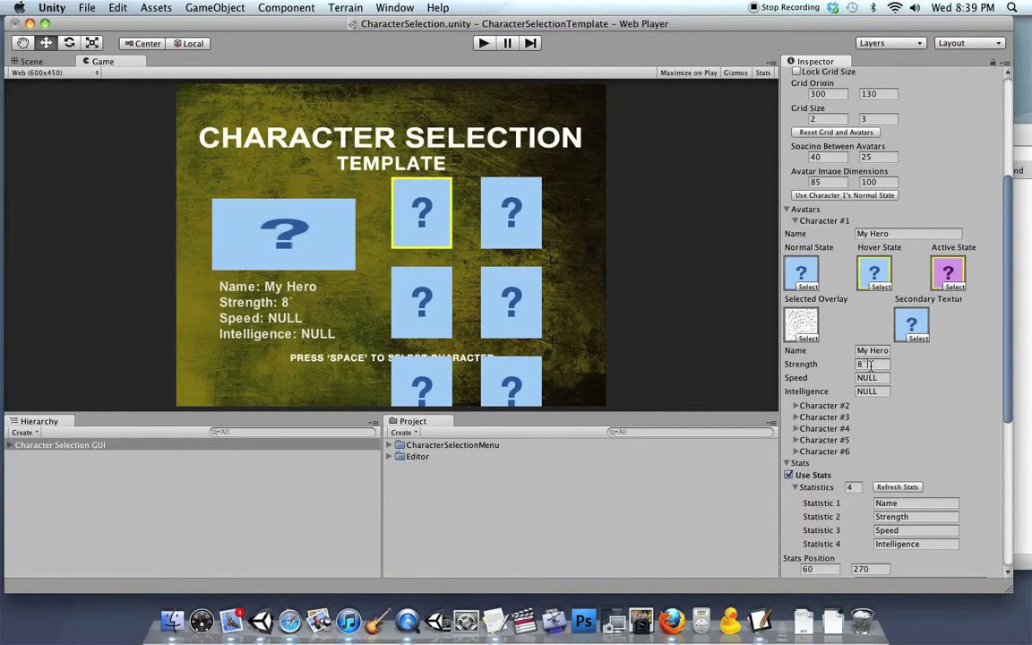
{"action": "double_click", "coordinate": [874, 378]}
{"action": "type", "text": "4"}
{"action": "double_click", "coordinate": [878, 390]}
{"action": "type", "text": "7"}
{"action": "double_click", "coordinate": [875, 364]}
{"action": "key", "text": "BackSpace"}
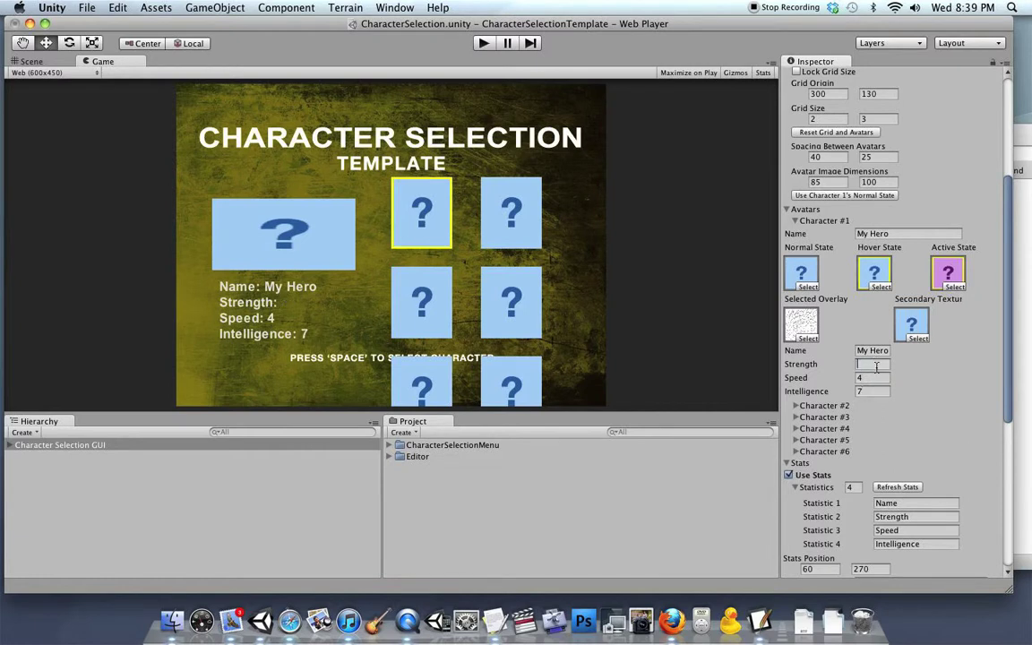
{"action": "type", "text": "8"}
{"action": "left_click", "coordinate": [872, 351]}
{"action": "left_click", "coordinate": [697, 208]}
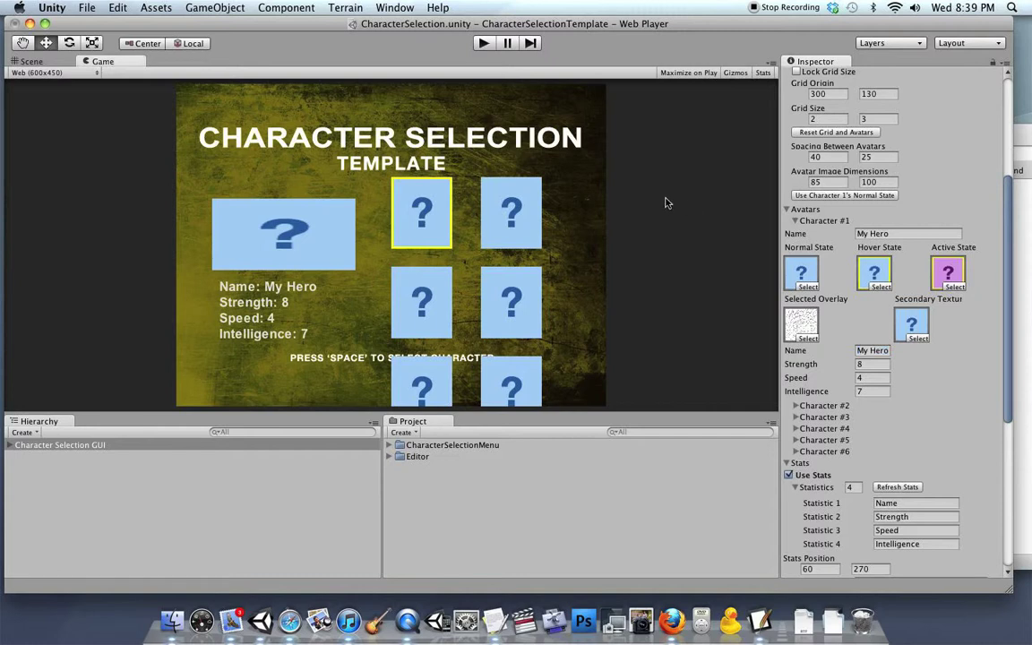
{"action": "key", "text": "super+p"}
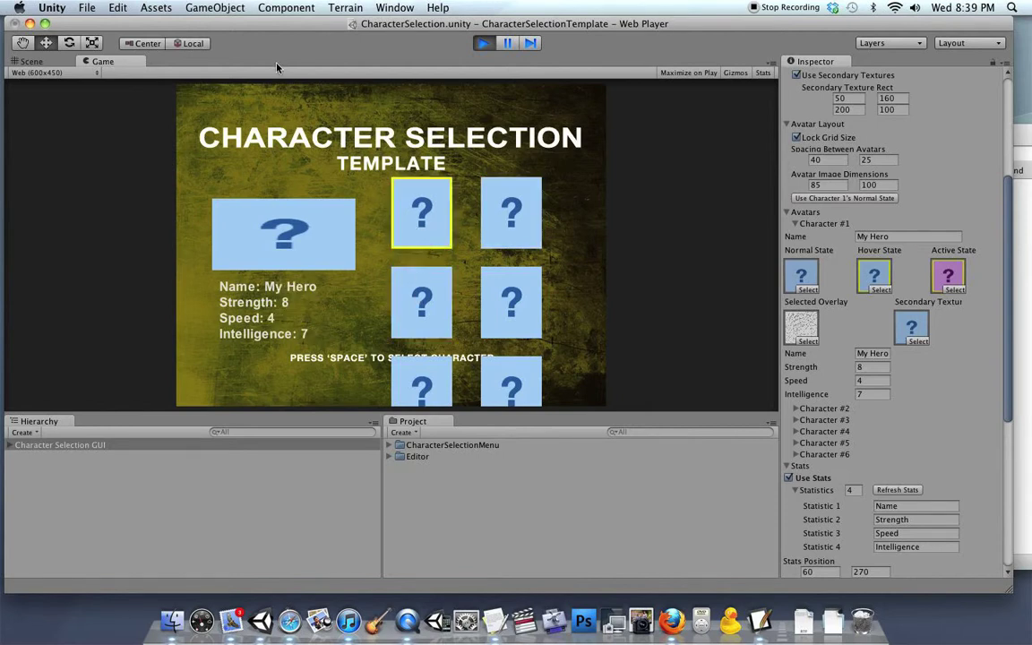
{"action": "key", "text": "Right"}
{"action": "key", "text": "Down"}
{"action": "key", "text": "Up"}
{"action": "key", "text": "Left"}
{"action": "key", "text": "super+p"}
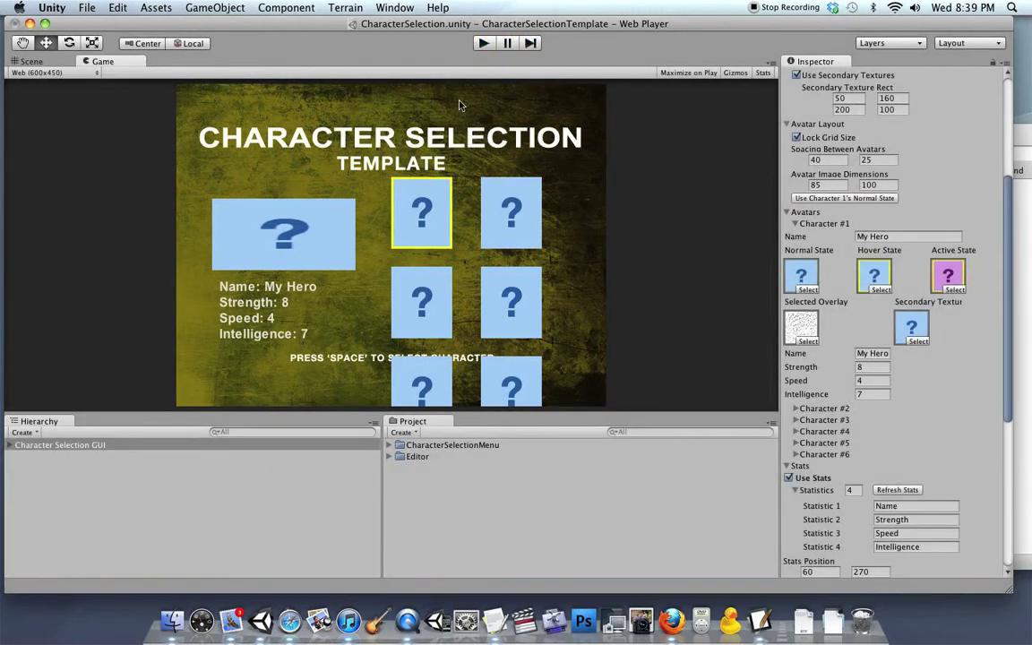
Step: Drag Avatars folder textures, including Human_hover, into Character #1's state image slots
{"action": "left_click", "coordinate": [388, 445]}
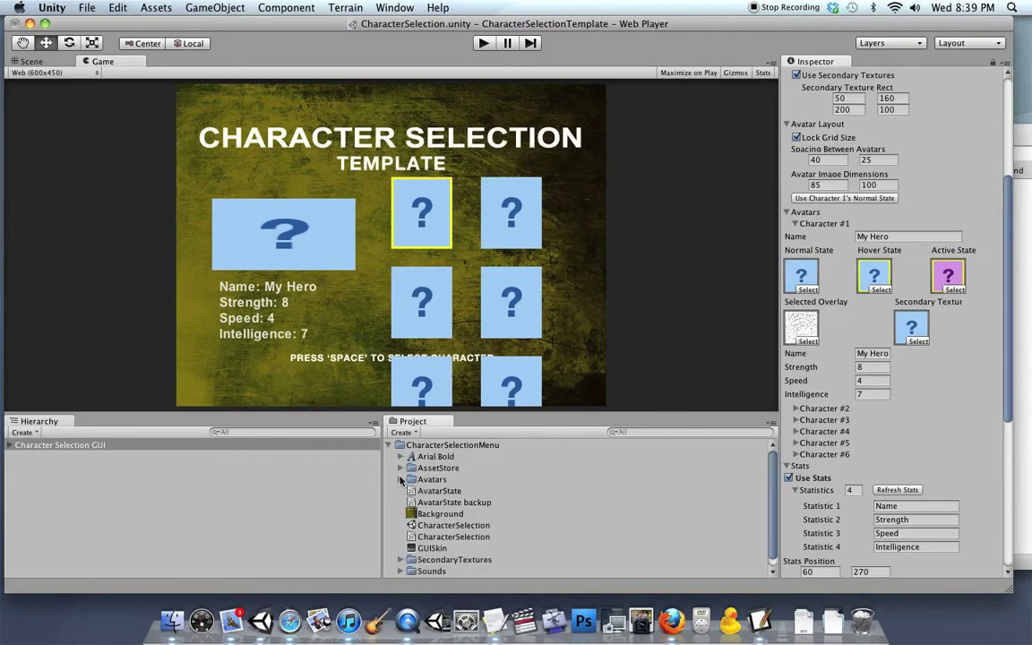
{"action": "left_click", "coordinate": [400, 481]}
{"action": "scroll", "coordinate": [447, 466], "scroll_direction": "down", "scroll_amount": 4}
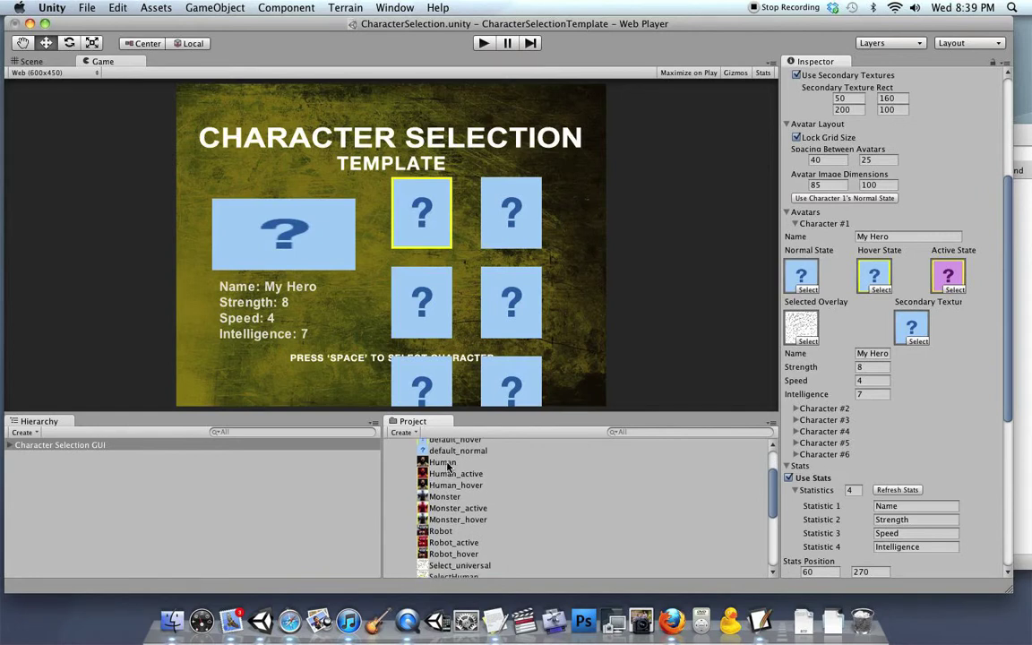
{"action": "left_click_drag", "start_coordinate": [447, 467], "coordinate": [801, 275]}
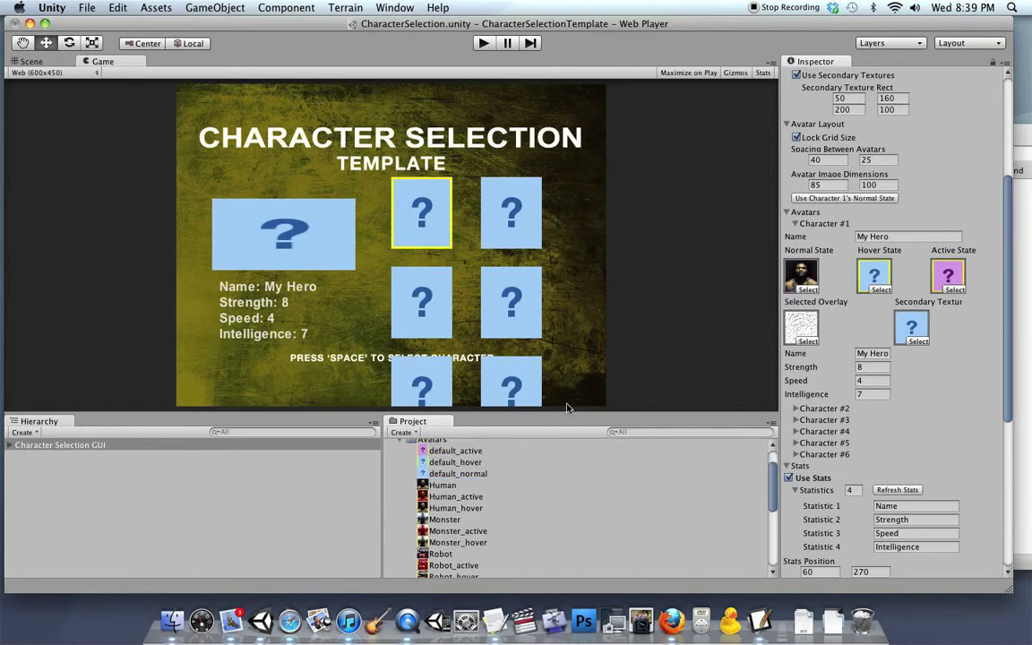
{"action": "left_click_drag", "start_coordinate": [462, 513], "coordinate": [873, 275]}
{"action": "left_click_drag", "start_coordinate": [452, 520], "coordinate": [947, 275]}
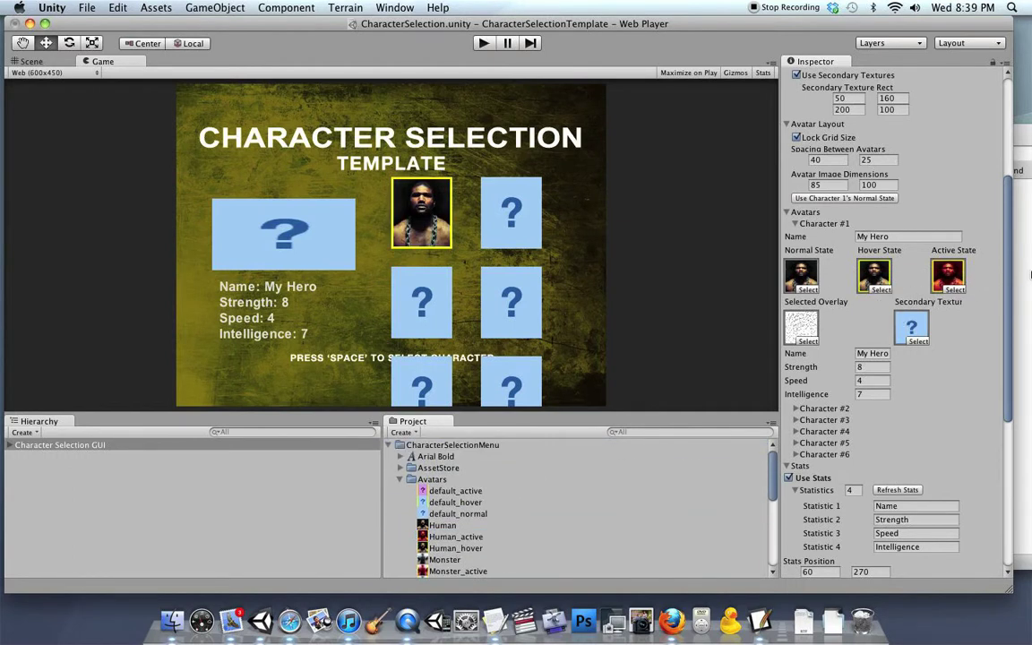
{"action": "scroll", "coordinate": [842, 179], "scroll_direction": "up", "scroll_amount": 3}
{"action": "scroll", "coordinate": [842, 189], "scroll_direction": "up", "scroll_amount": 2}
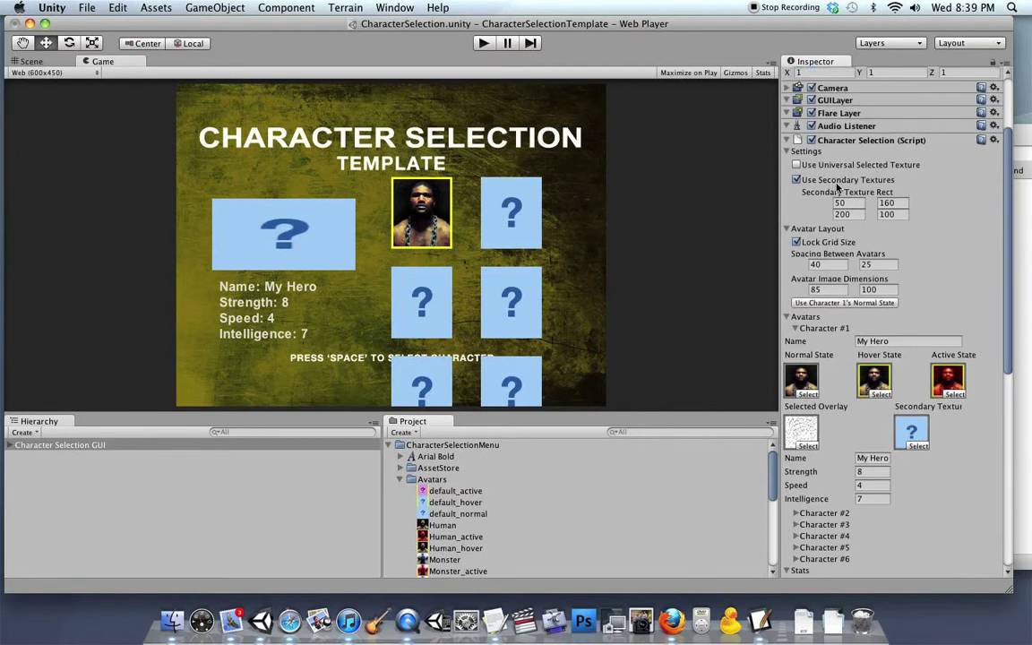
Step: Unlock the grid size and set both Grid Size values to 2
{"action": "left_click", "coordinate": [837, 242]}
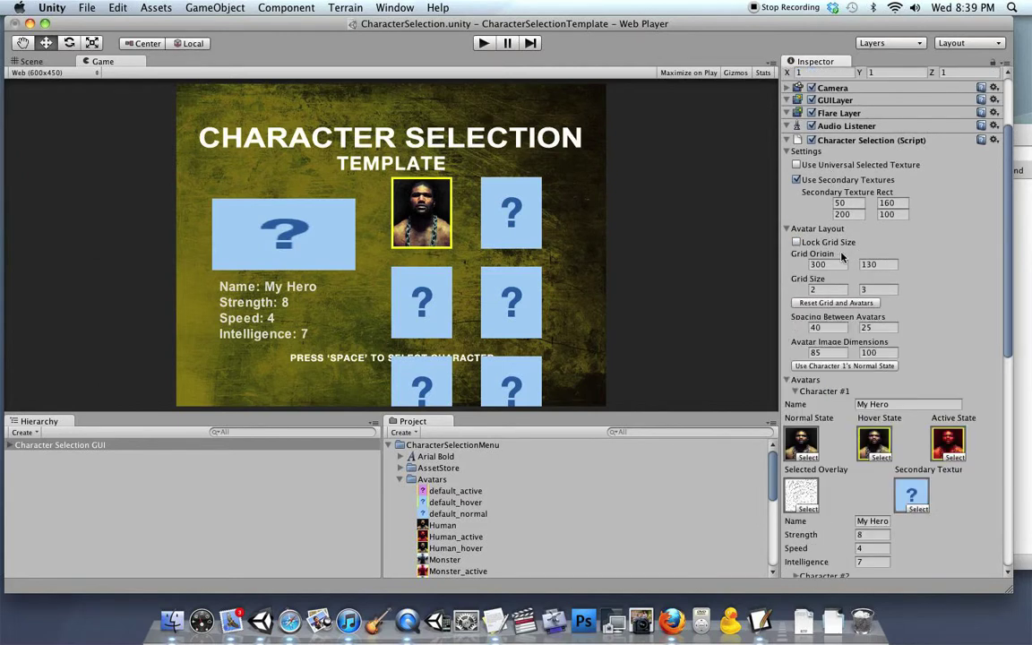
{"action": "left_click", "coordinate": [856, 289]}
{"action": "type", "text": "2"}
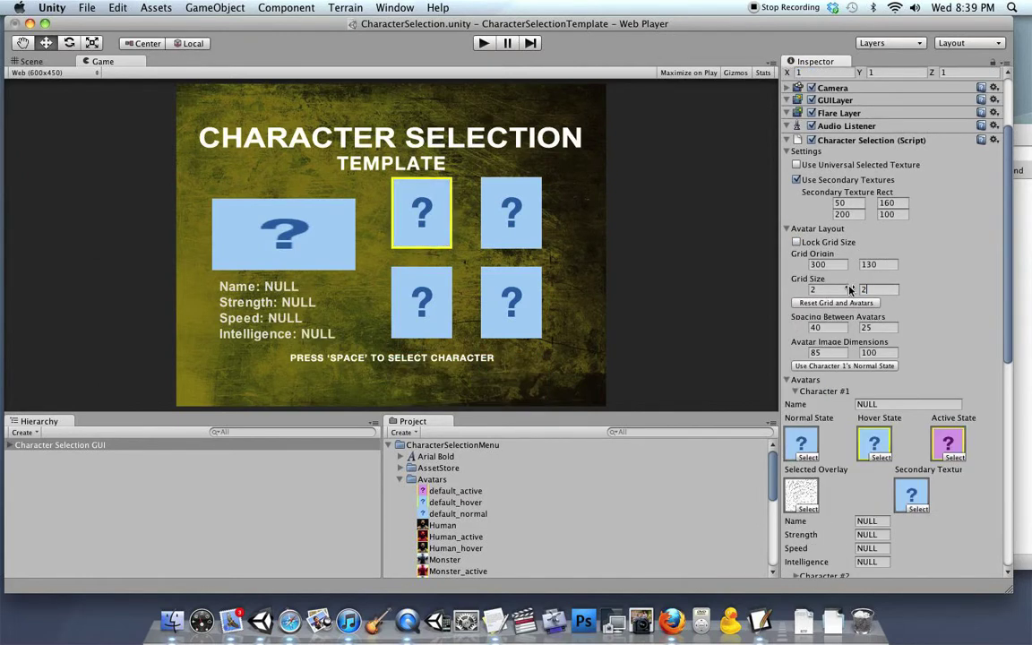
{"action": "key", "text": "Return"}
{"action": "left_click", "coordinate": [839, 289]}
Step: Lock the grid size and assign Human, Human_hover and Human_active to Character #1's state images
{"action": "left_click", "coordinate": [794, 243]}
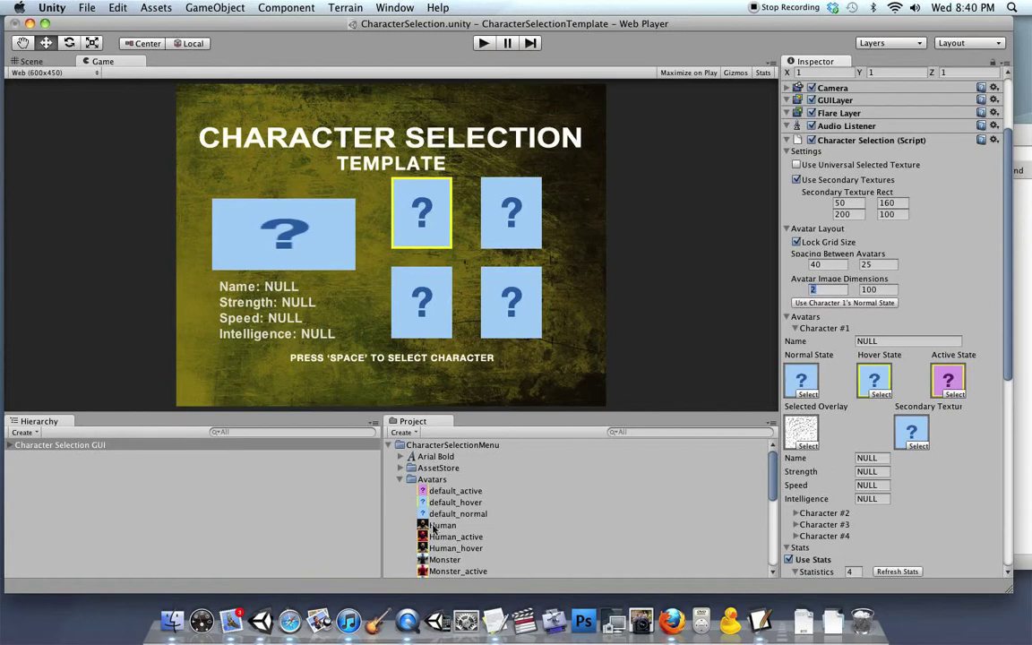
{"action": "left_click_drag", "start_coordinate": [440, 527], "coordinate": [801, 380]}
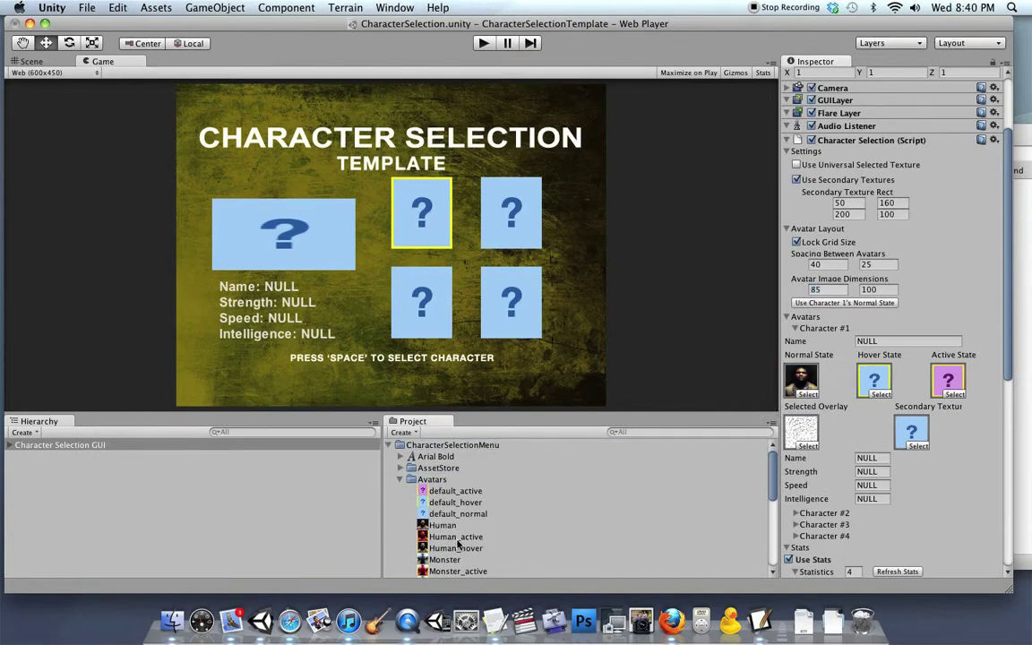
{"action": "left_click_drag", "start_coordinate": [462, 551], "coordinate": [873, 378]}
{"action": "left_click_drag", "start_coordinate": [455, 536], "coordinate": [949, 378]}
{"action": "scroll", "coordinate": [833, 407], "scroll_direction": "down", "scroll_amount": 2}
{"action": "scroll", "coordinate": [833, 407], "scroll_direction": "down", "scroll_amount": 3}
{"action": "scroll", "coordinate": [576, 476], "scroll_direction": "down", "scroll_amount": 10}
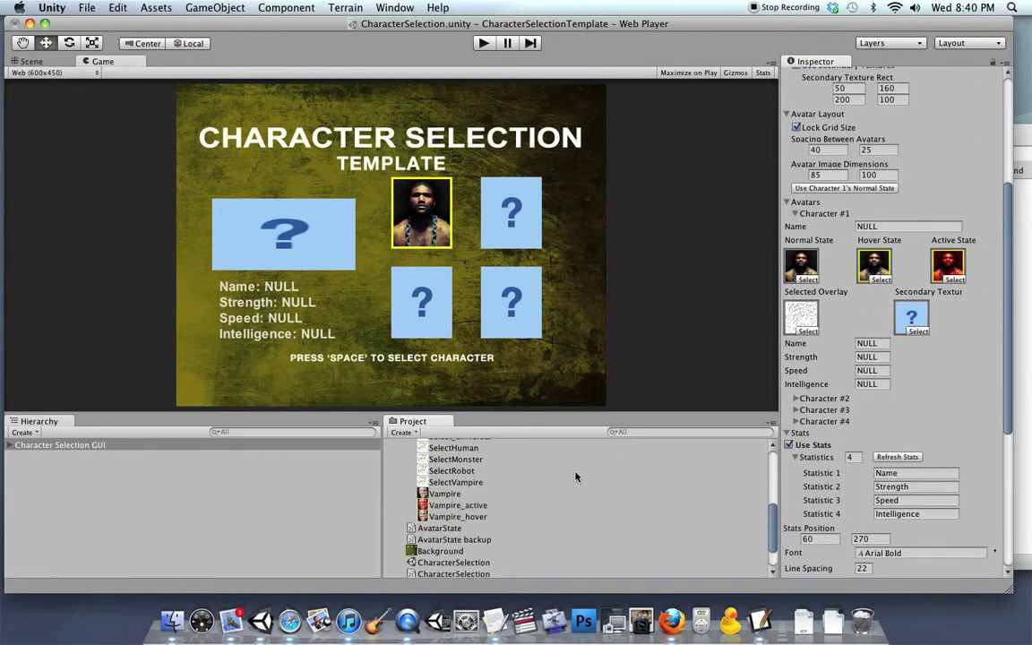
Step: Give Character #1 a selected overlay and the Character1 map as secondary texture
{"action": "left_click_drag", "start_coordinate": [458, 449], "coordinate": [800, 316]}
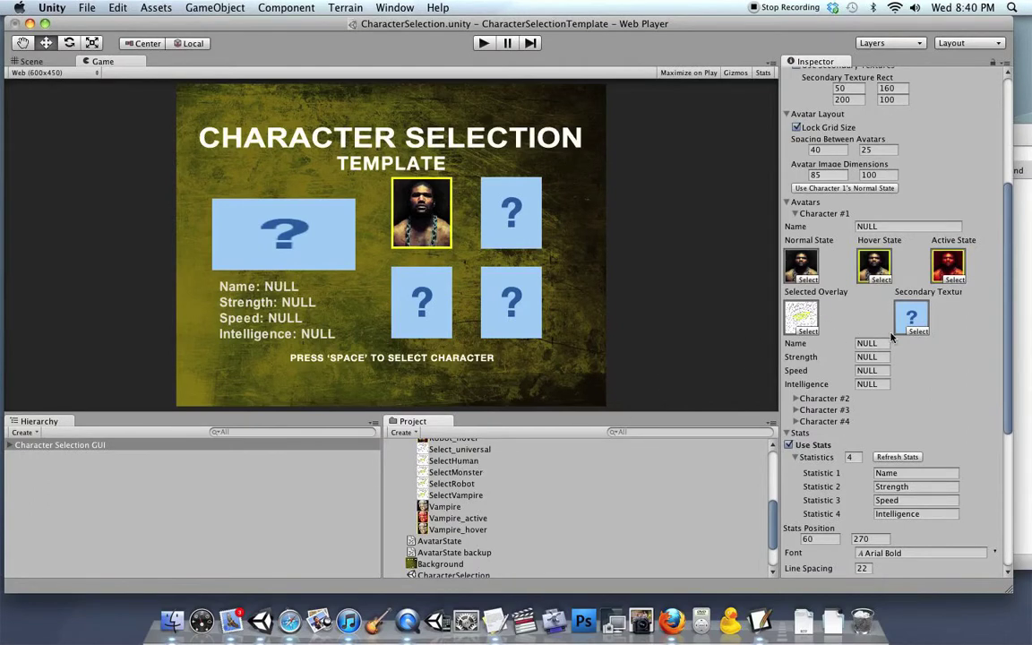
{"action": "scroll", "coordinate": [492, 494], "scroll_direction": "down", "scroll_amount": 3}
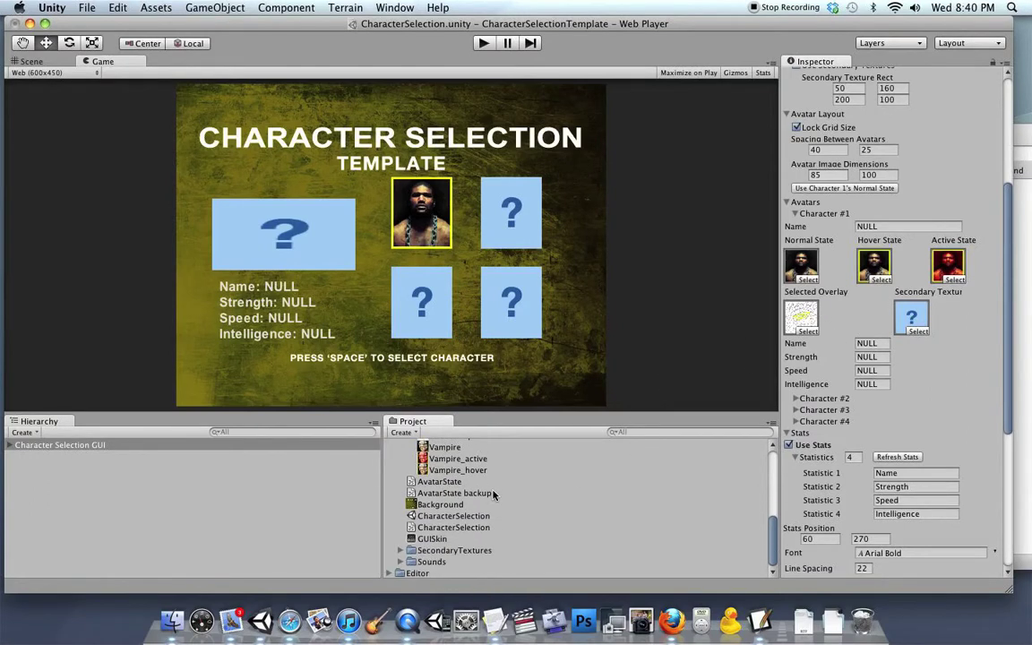
{"action": "left_click", "coordinate": [399, 550]}
{"action": "left_click_drag", "start_coordinate": [450, 515], "coordinate": [912, 315]}
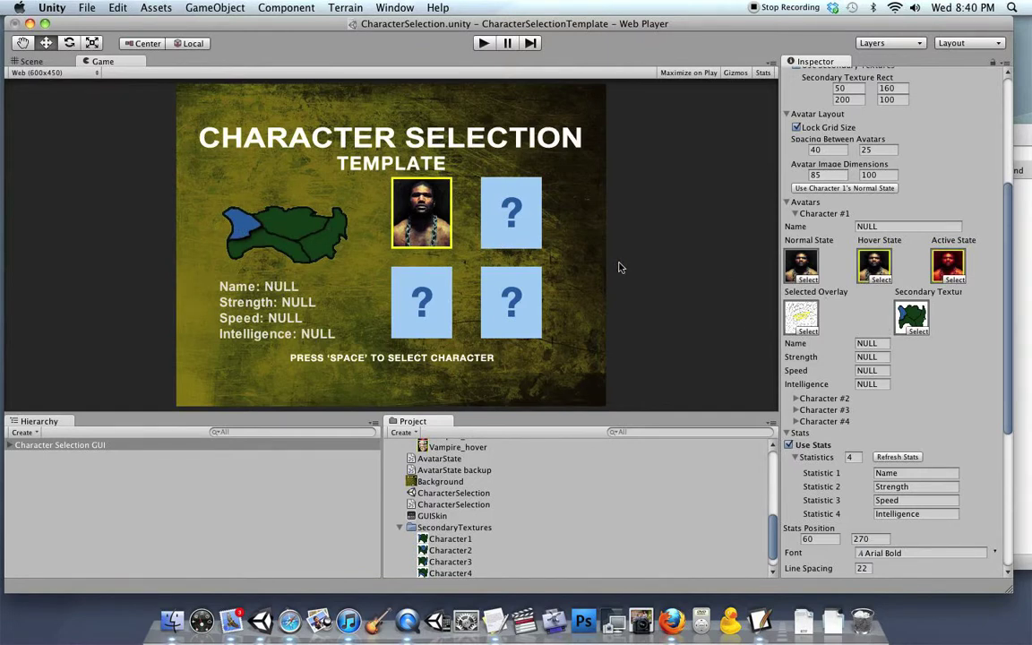
Step: Name Character #1 'Human' with Strength 7, Speed 8 and Intelligence 9
{"action": "left_click", "coordinate": [869, 343]}
{"action": "type", "text": "Human"}
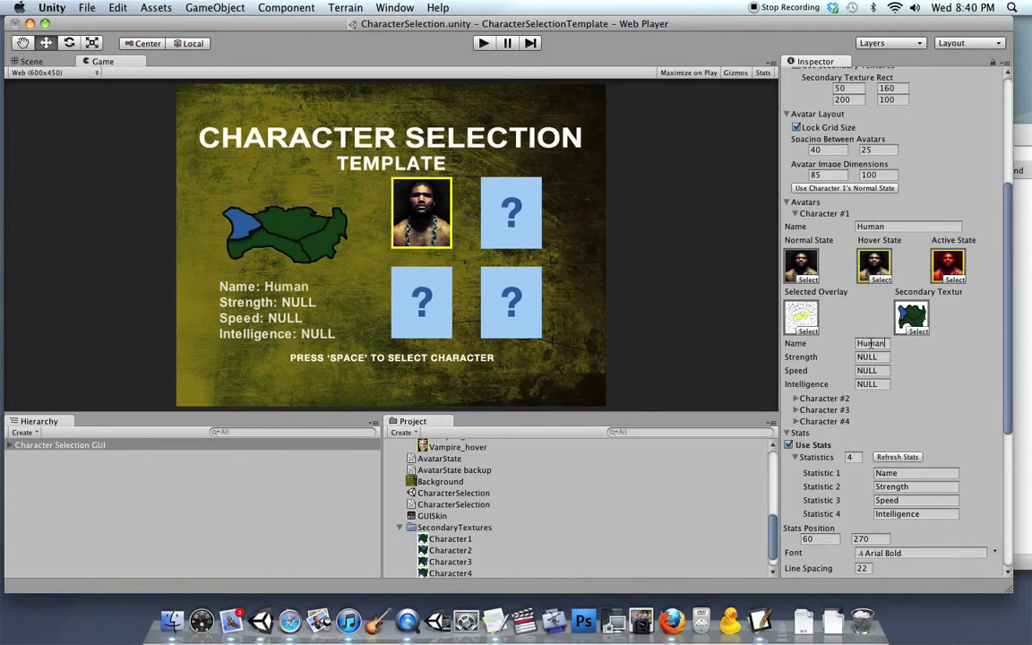
{"action": "key", "text": "Tab"}
{"action": "type", "text": "7"}
{"action": "key", "text": "Tab"}
{"action": "type", "text": "8"}
{"action": "key", "text": "Tab"}
{"action": "type", "text": "9"}
{"action": "left_click", "coordinate": [869, 343]}
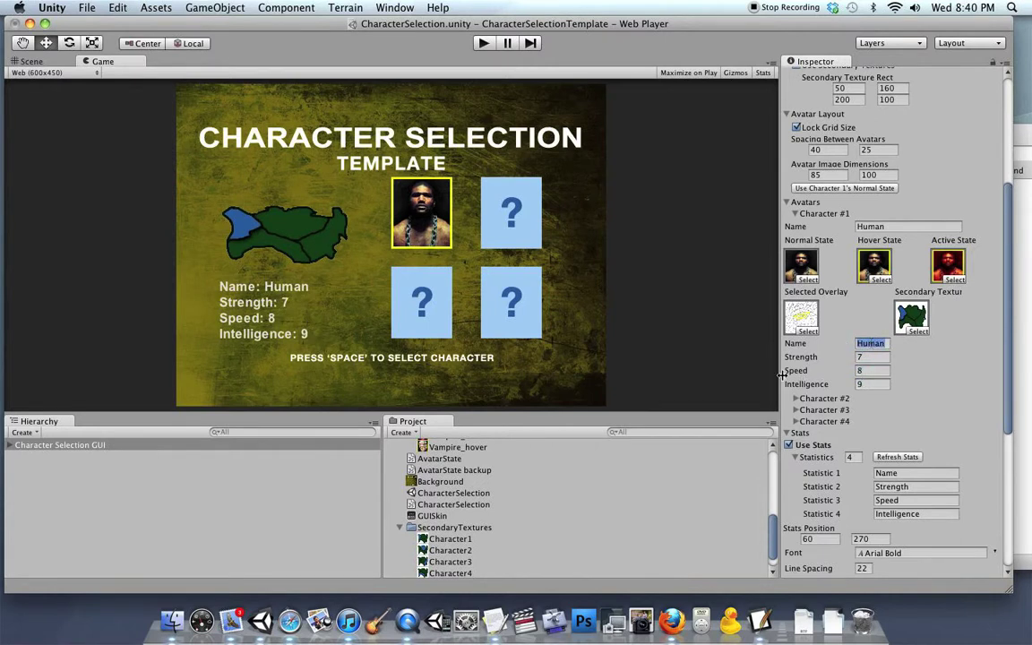
{"action": "left_click", "coordinate": [795, 215]}
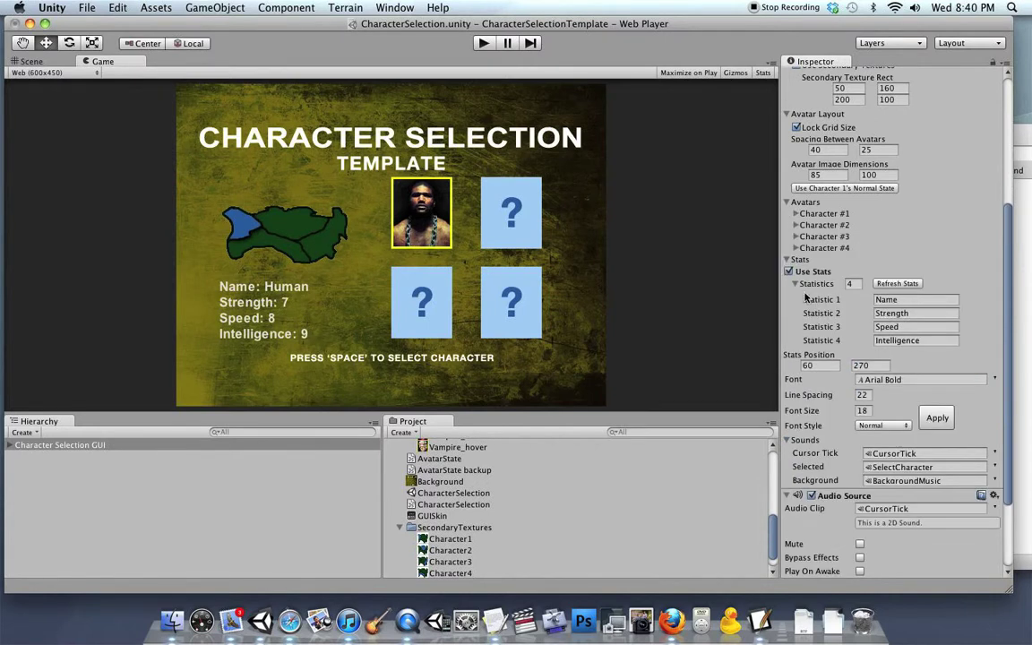
Step: Assign Monster, Monster_hover and Monster_active to Character #2's Normal, Hover and Active State slots
{"action": "left_click", "coordinate": [794, 226]}
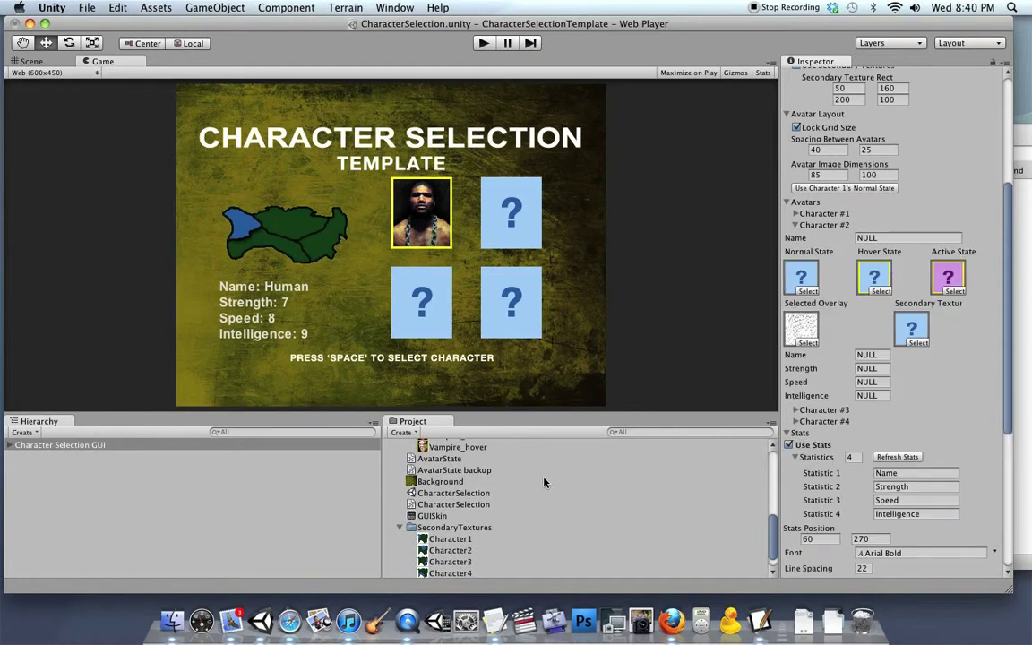
{"action": "scroll", "coordinate": [546, 480], "scroll_direction": "up", "scroll_amount": 6}
{"action": "left_click_drag", "start_coordinate": [444, 533], "coordinate": [801, 277]}
{"action": "left_click_drag", "start_coordinate": [456, 556], "coordinate": [867, 281]}
{"action": "left_click_drag", "start_coordinate": [457, 558], "coordinate": [873, 278]}
{"action": "left_click_drag", "start_coordinate": [459, 544], "coordinate": [949, 280]}
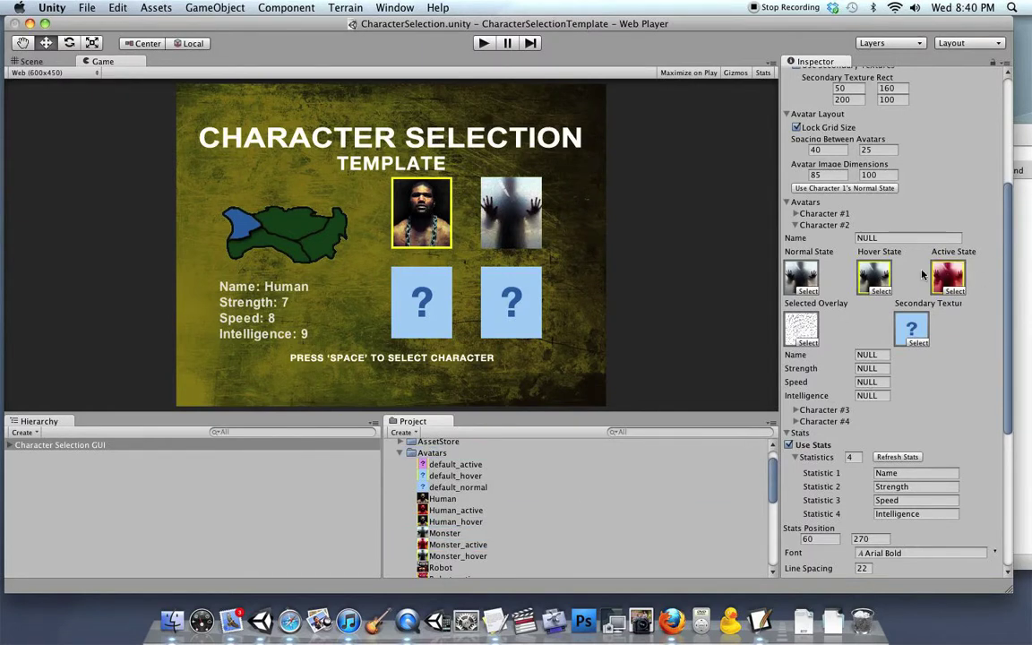
Step: Briefly test the scene, then set the Character2 map as Character #2's secondary texture
{"action": "key", "text": "super+p"}
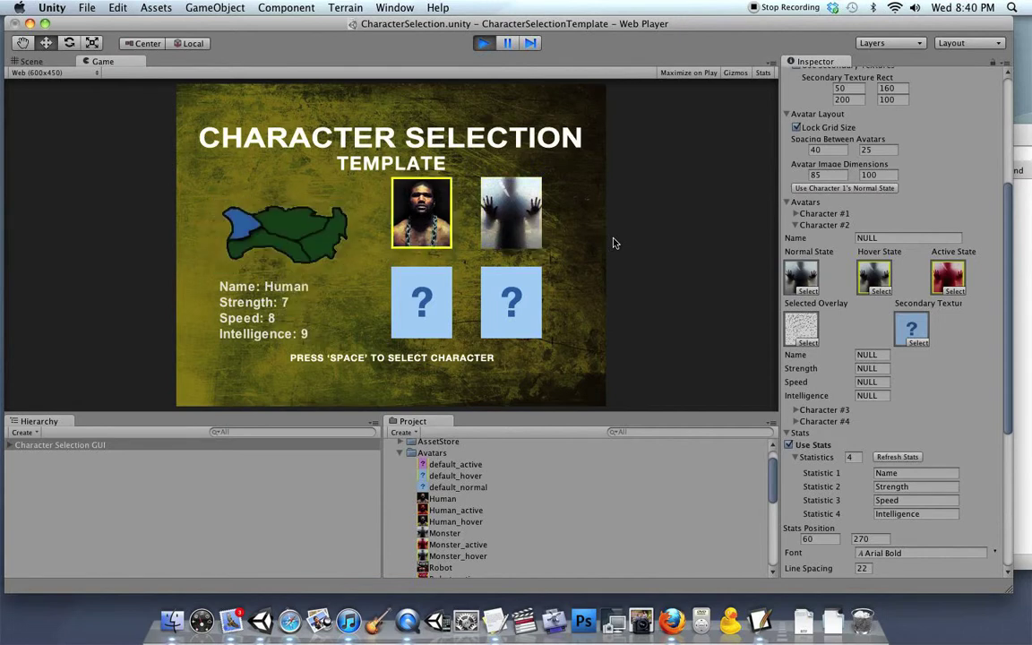
{"action": "key", "text": "super+p"}
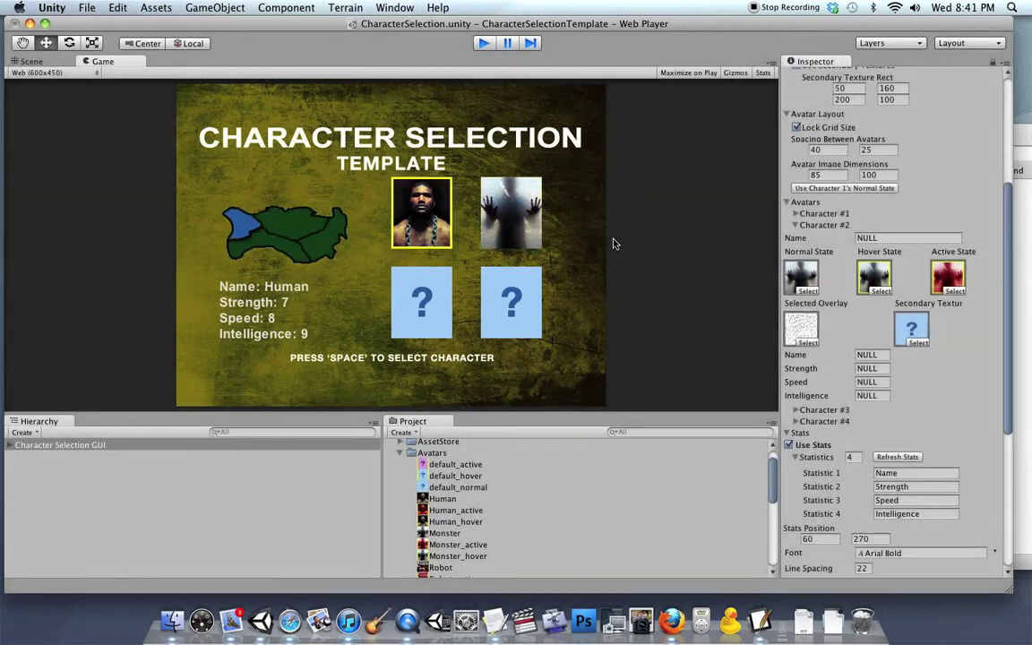
{"action": "scroll", "coordinate": [430, 456], "scroll_direction": "down", "scroll_amount": 8}
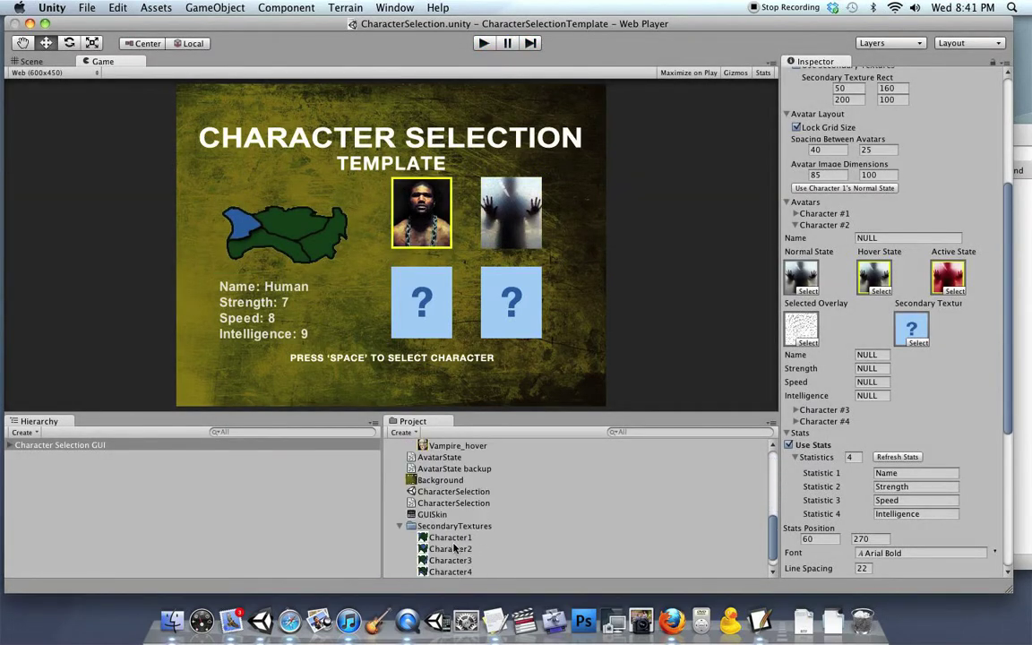
{"action": "left_click_drag", "start_coordinate": [449, 548], "coordinate": [897, 329]}
Step: Run the scene and choose characters with Space, seeing the cracked-glass overlay, ending on Human
{"action": "key", "text": "super+p"}
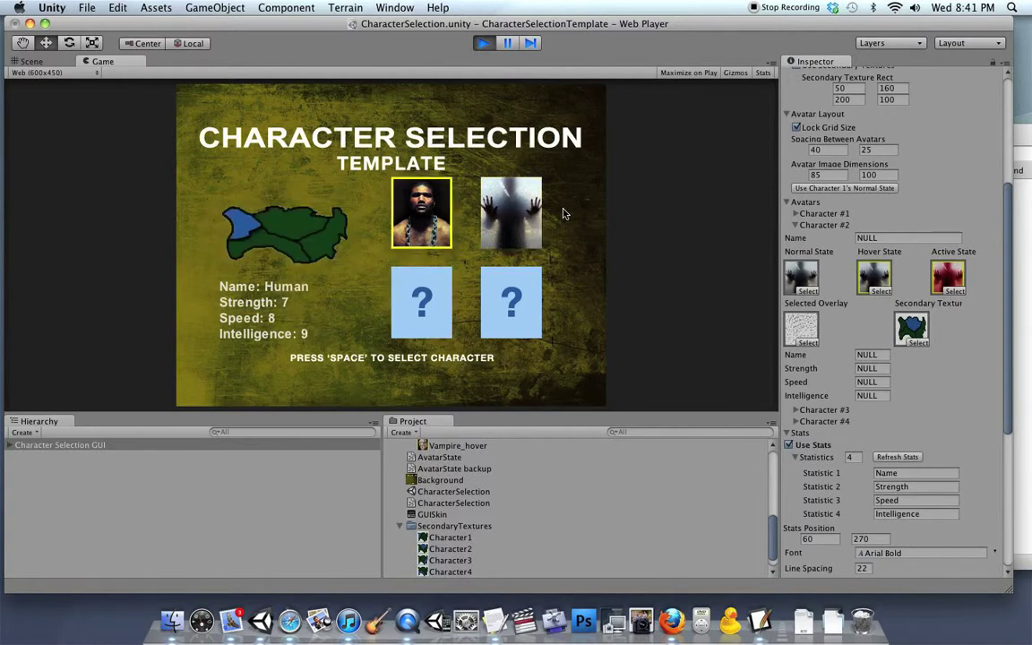
{"action": "key", "text": "space"}
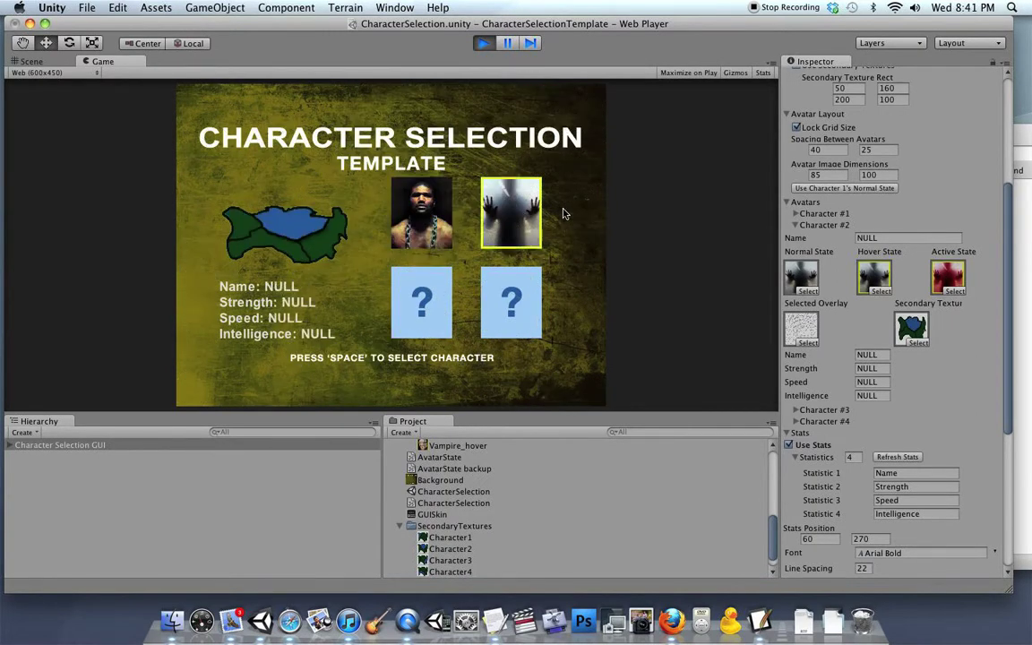
{"action": "key", "text": "space"}
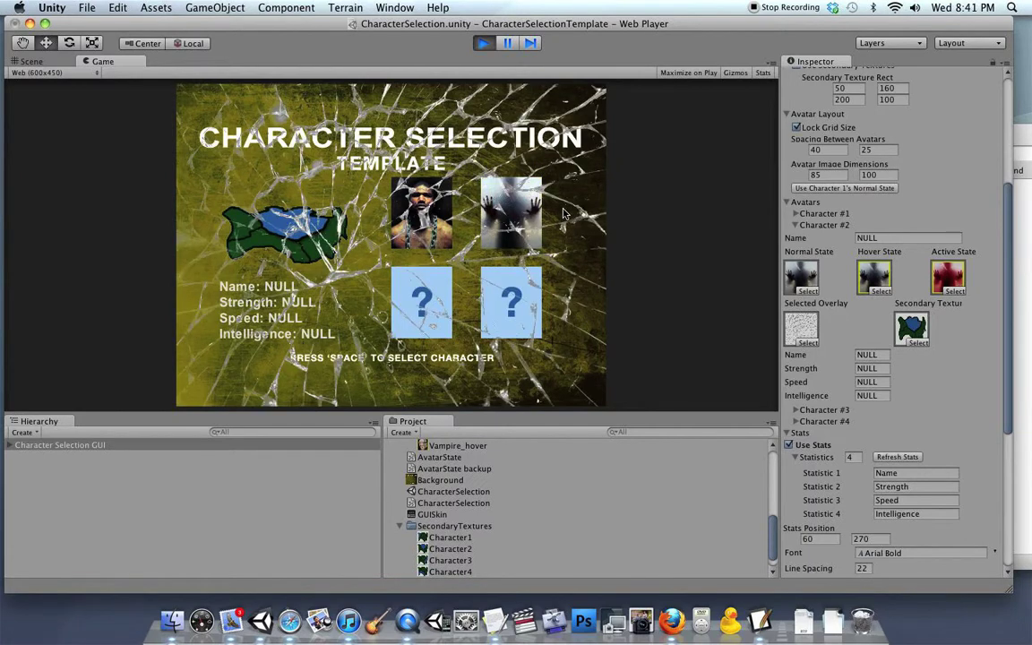
{"action": "key", "text": "space"}
{"action": "key", "text": "space"}
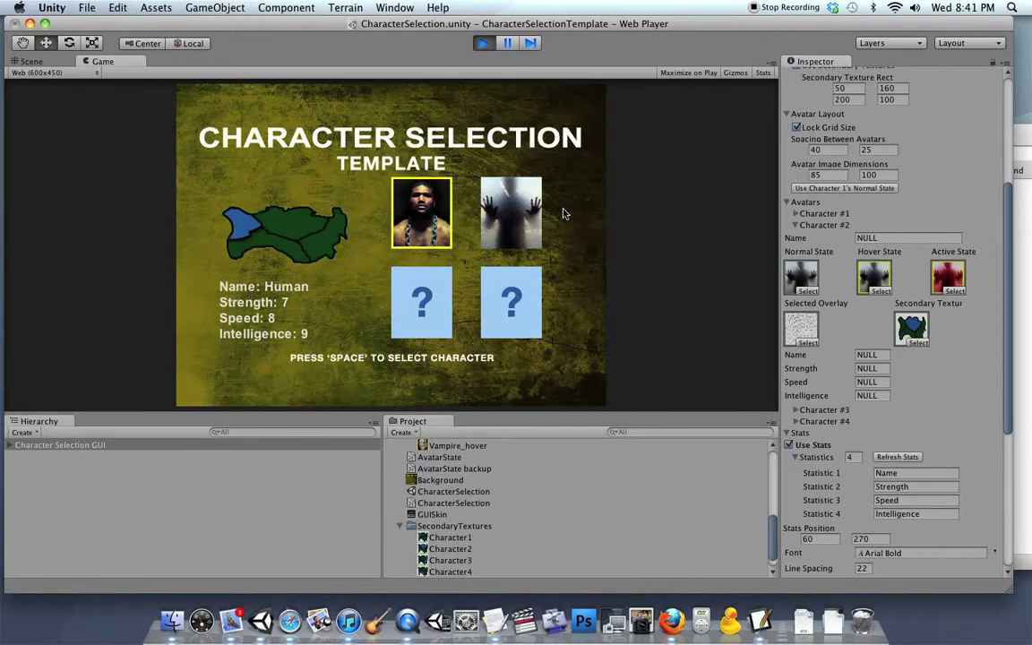
Step: Enable Use Universal Selected Texture and test it in Play mode by moving to the second character
{"action": "scroll", "coordinate": [806, 260], "scroll_direction": "up", "scroll_amount": 10}
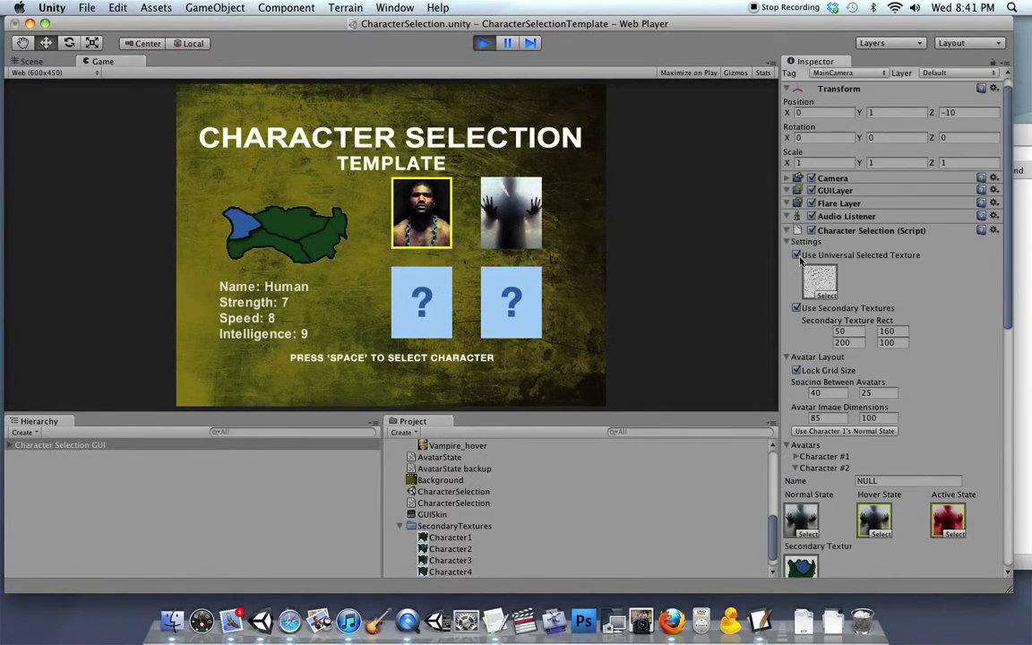
{"action": "left_click", "coordinate": [484, 43]}
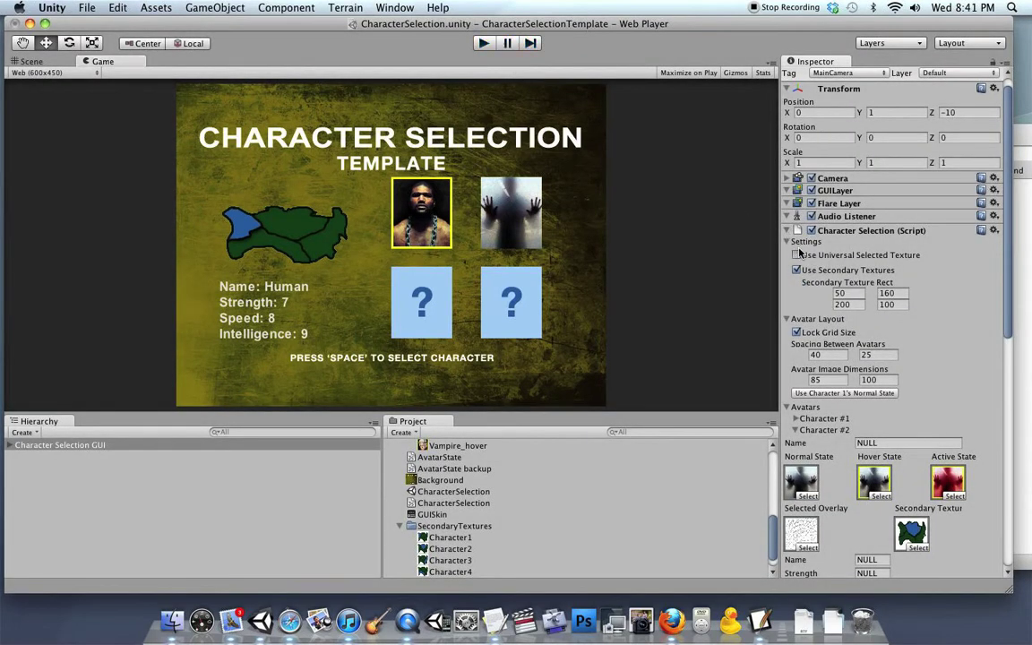
{"action": "left_click", "coordinate": [796, 255]}
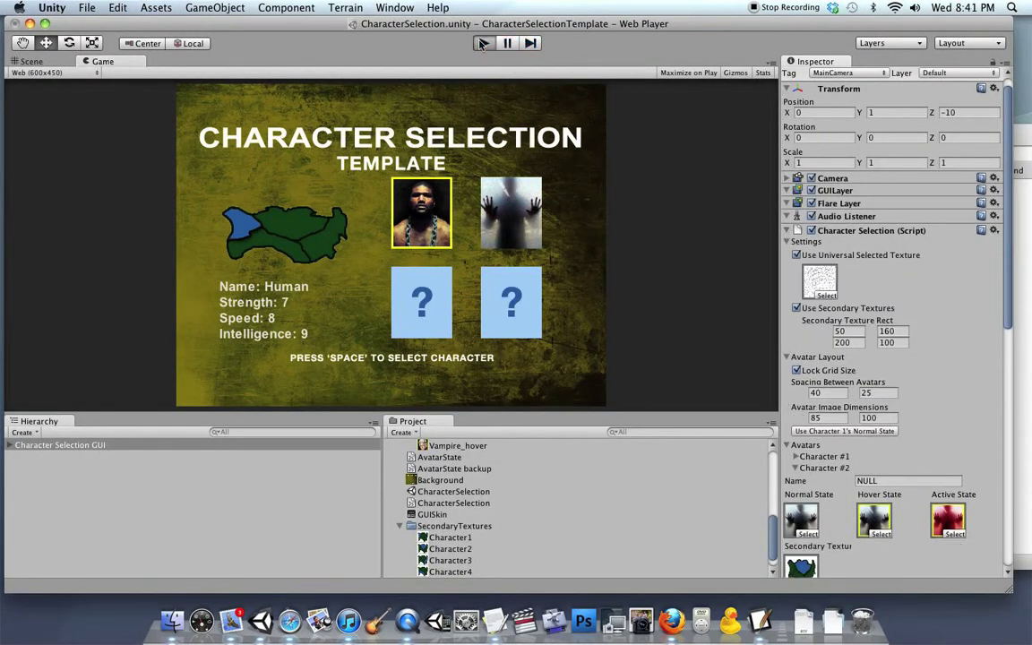
{"action": "left_click", "coordinate": [484, 43]}
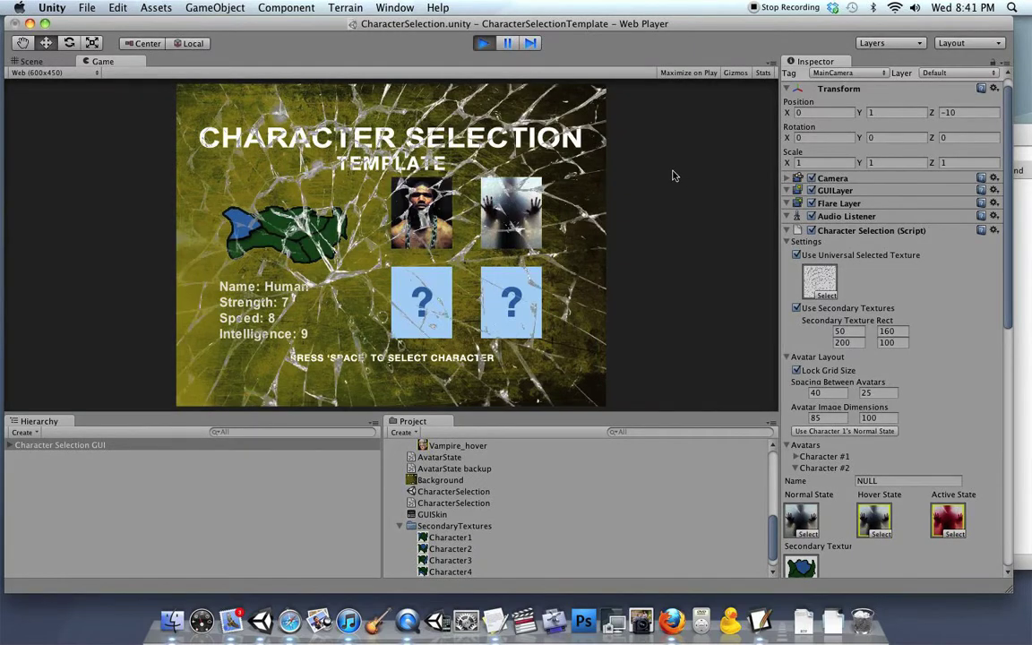
{"action": "key", "text": "Right"}
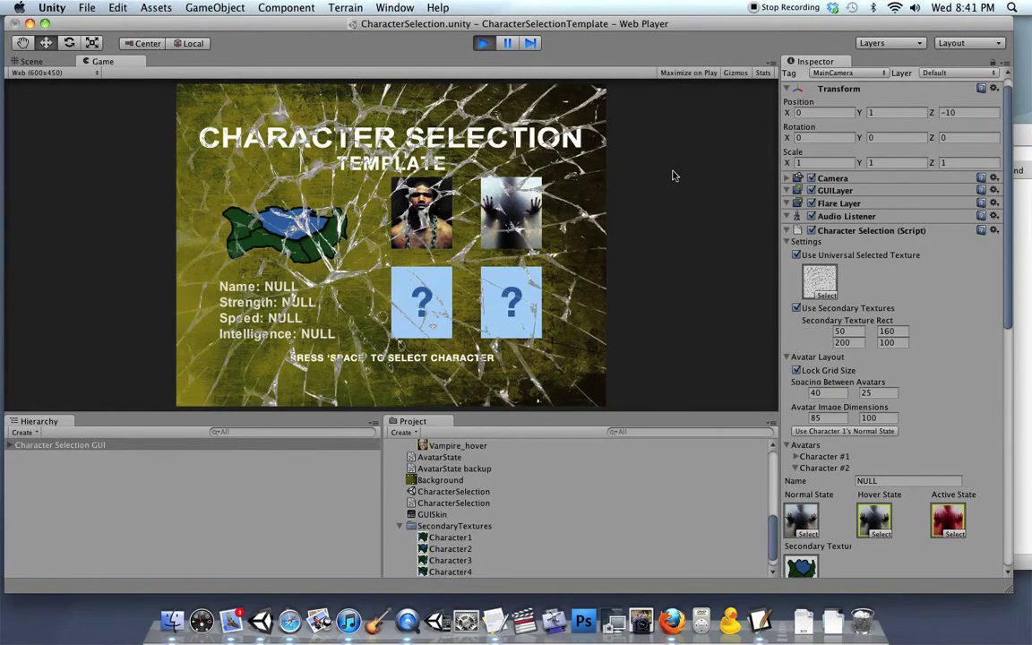
{"action": "left_click", "coordinate": [829, 256]}
{"action": "left_click", "coordinate": [483, 43]}
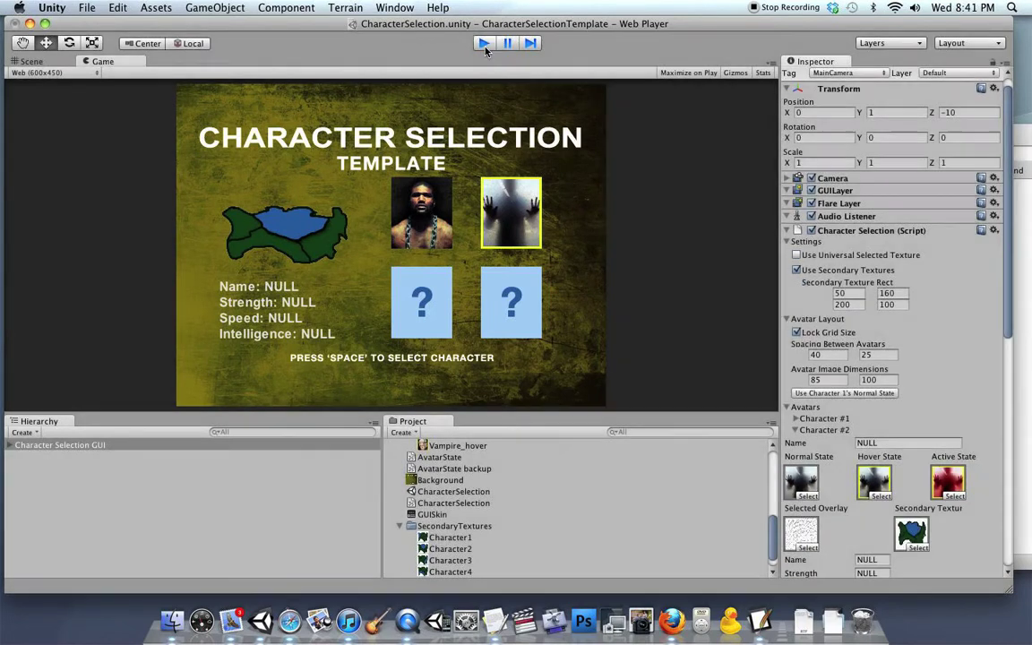
{"action": "scroll", "coordinate": [786, 348], "scroll_direction": "down", "scroll_amount": 3}
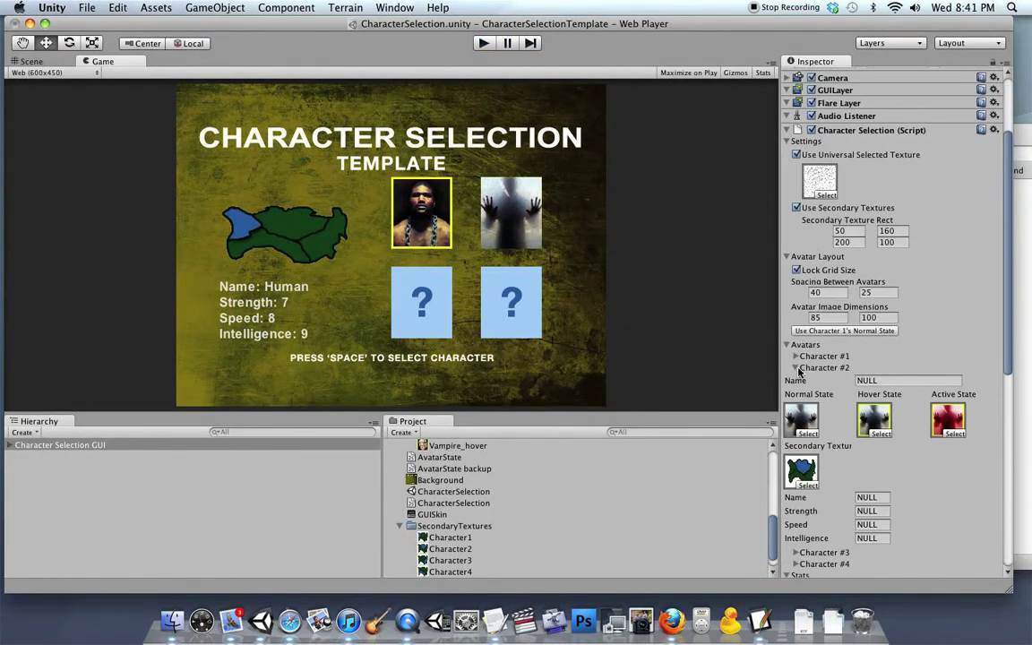
Step: Collapse Character #2 and toggle Use Stats off and back on
{"action": "left_click", "coordinate": [796, 368]}
{"action": "scroll", "coordinate": [797, 370], "scroll_direction": "down", "scroll_amount": 3}
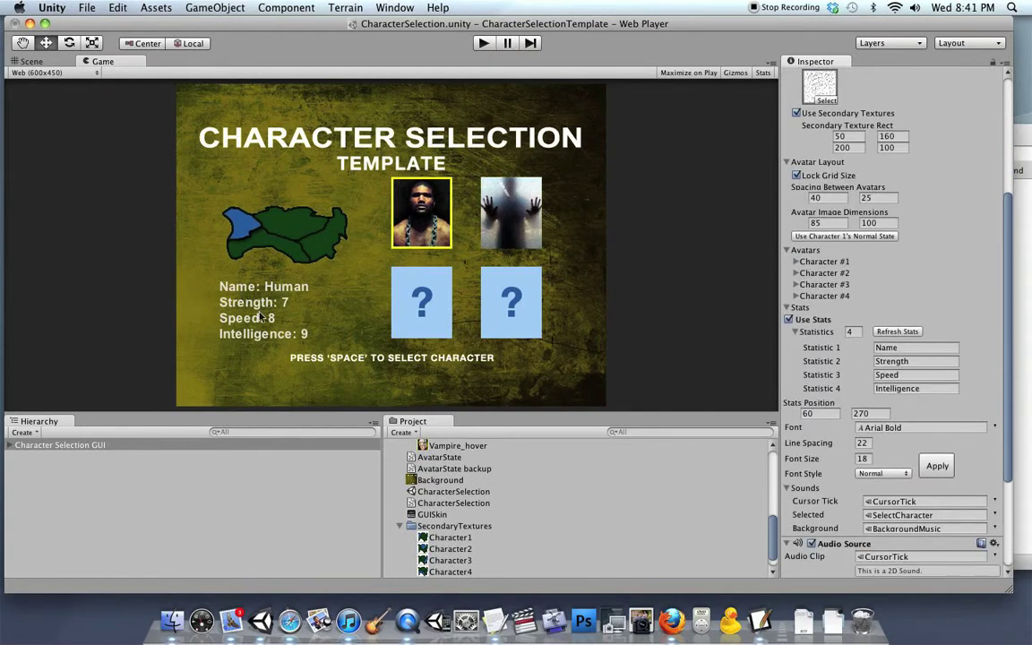
{"action": "left_click", "coordinate": [788, 320]}
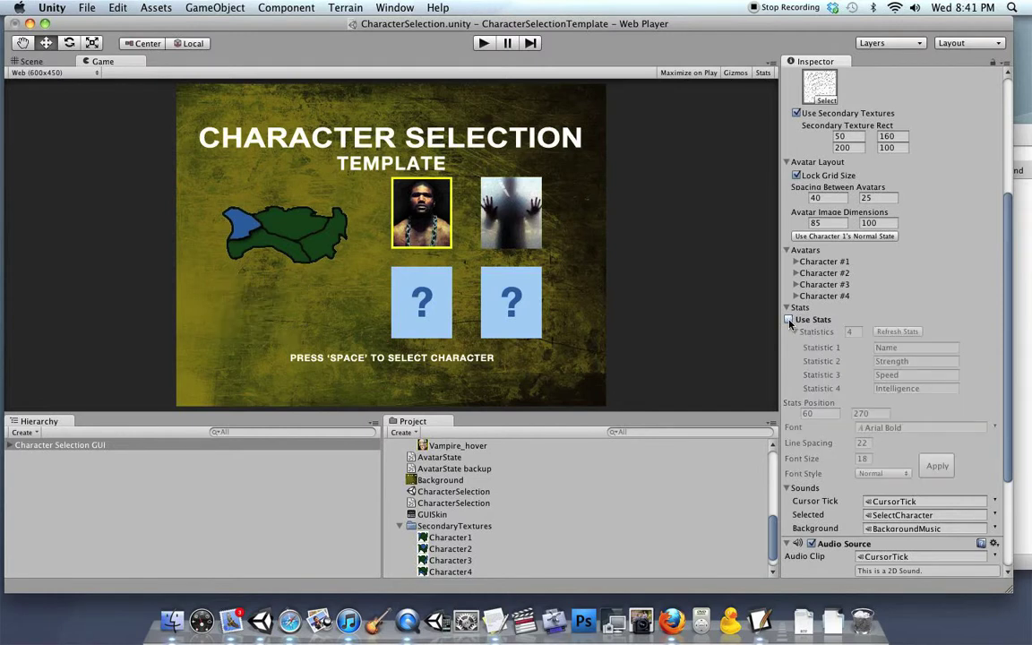
{"action": "left_click", "coordinate": [788, 320]}
{"action": "left_click", "coordinate": [788, 320]}
{"action": "left_click", "coordinate": [788, 319]}
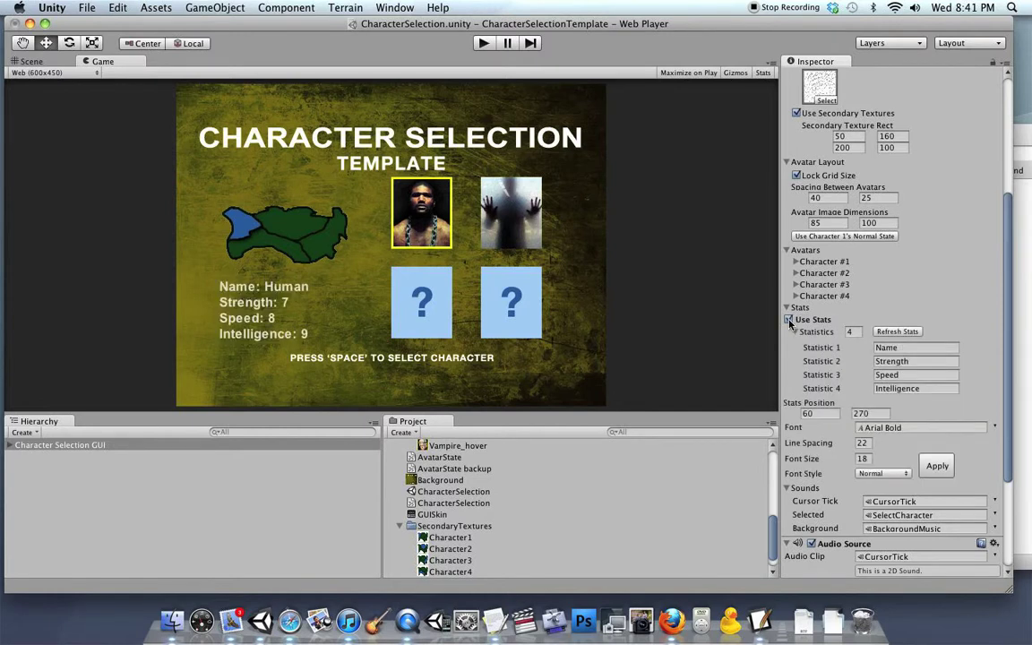
Step: Nudge Stats Position to about 69.22, 266.45
{"action": "scroll", "coordinate": [790, 324], "scroll_direction": "down", "scroll_amount": 3}
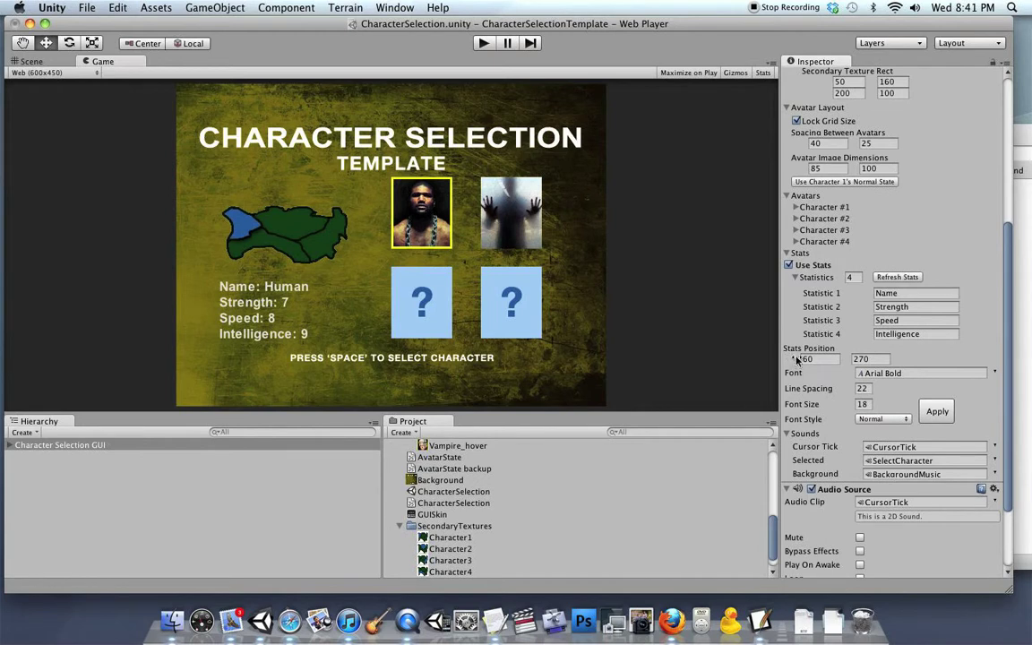
{"action": "left_click_drag", "start_coordinate": [794, 360], "coordinate": [976, 376]}
{"action": "left_click_drag", "start_coordinate": [781, 326], "coordinate": [840, 373]}
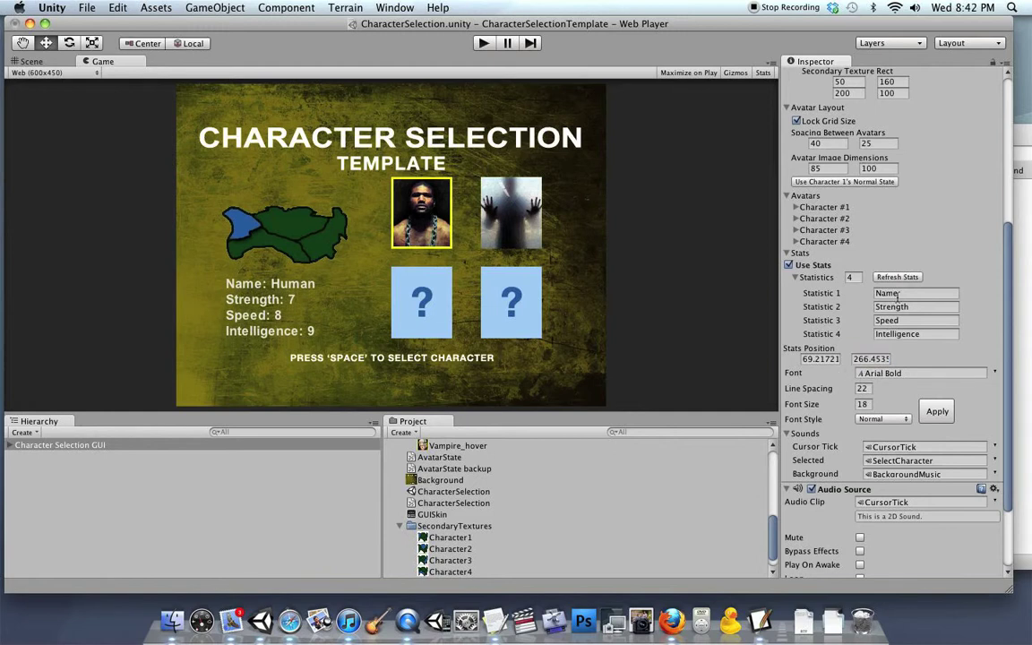
Step: Rename the Intelligence statistic to Wisdom and try statistics counts of 3, then 5
{"action": "left_click", "coordinate": [911, 306]}
{"action": "left_click", "coordinate": [926, 335]}
{"action": "type", "text": "Wisdom"}
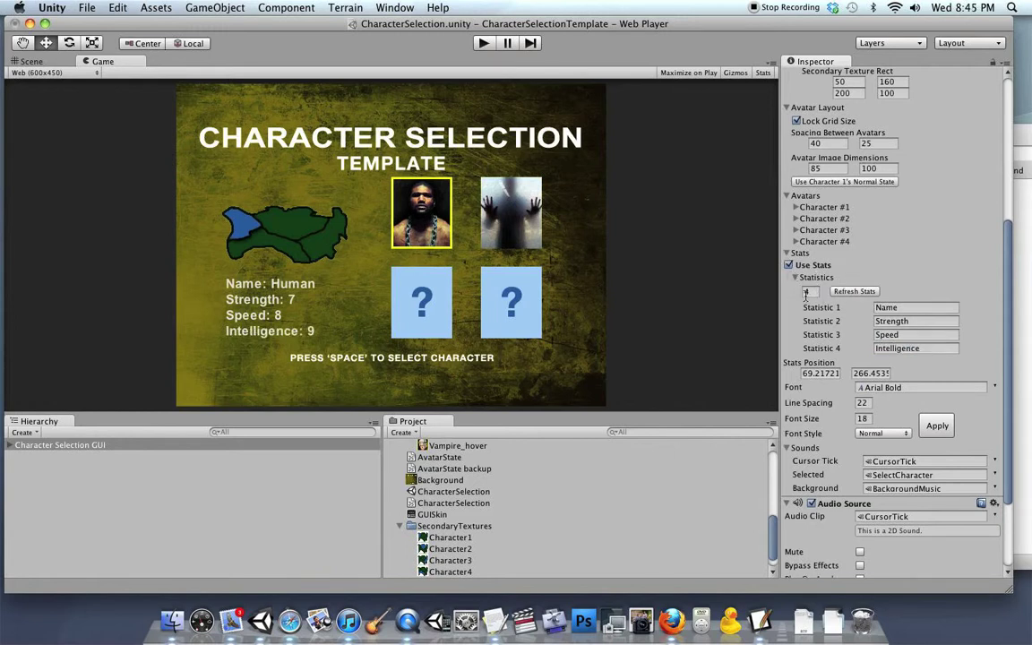
{"action": "left_click", "coordinate": [808, 292]}
{"action": "type", "text": "3"}
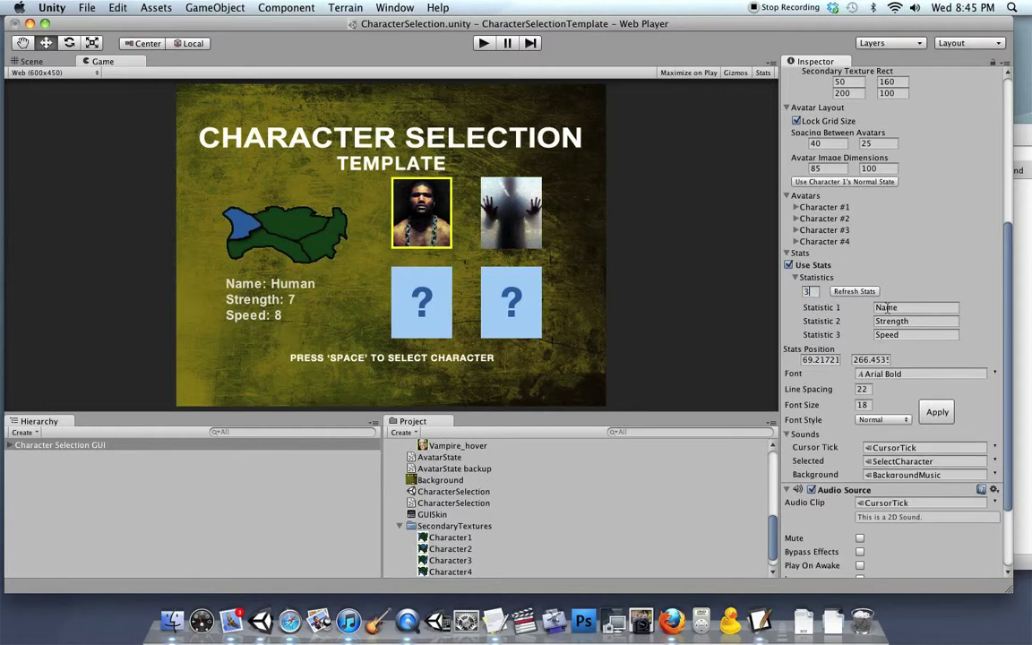
{"action": "key", "text": "Return"}
{"action": "type", "text": "4"}
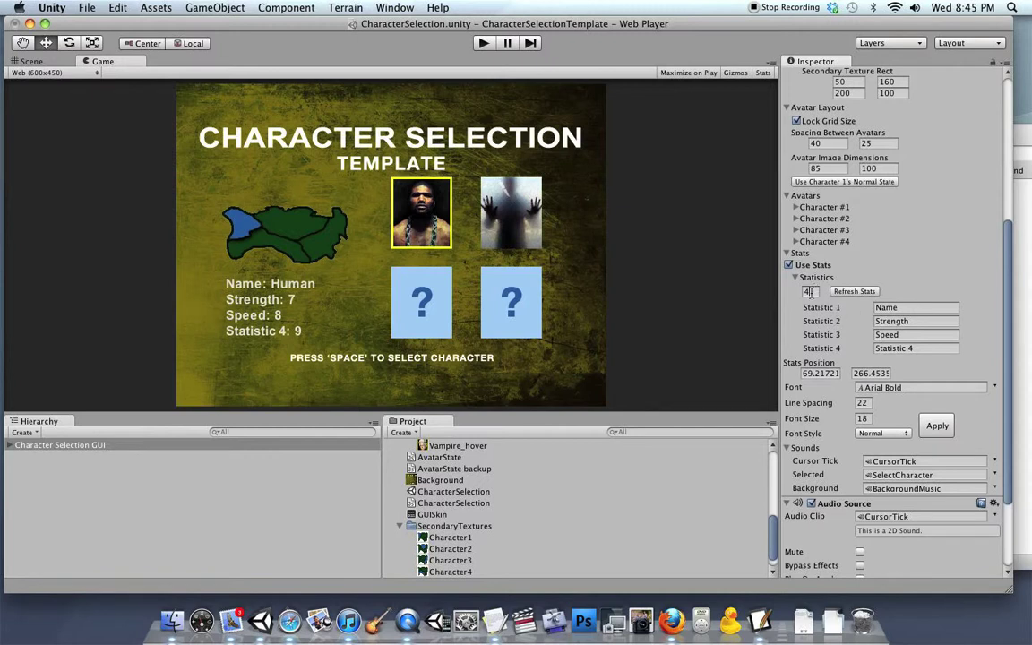
{"action": "type", "text": "5"}
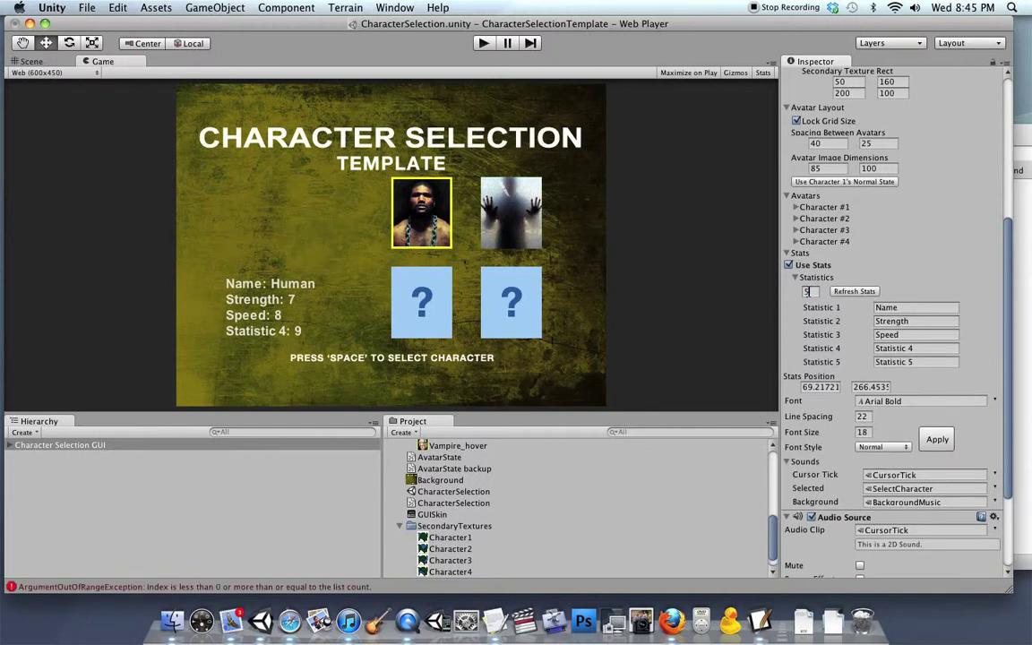
{"action": "key", "text": "Return"}
Step: Inspect Character #3's settings and refresh the stats for the new count
{"action": "left_click", "coordinate": [794, 230]}
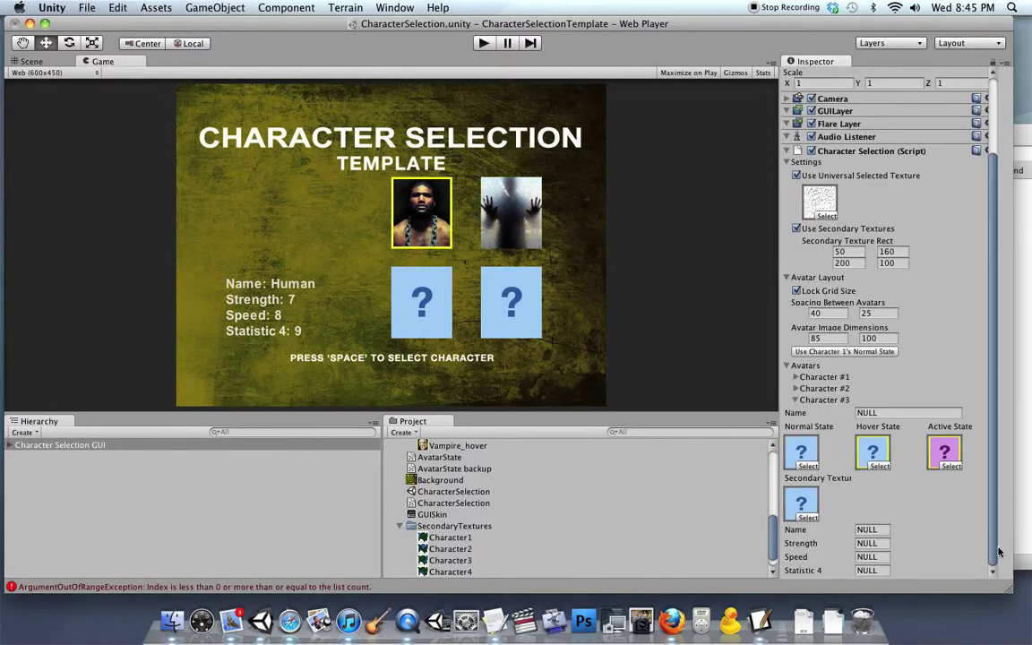
{"action": "left_click", "coordinate": [795, 401]}
{"action": "scroll", "coordinate": [794, 406], "scroll_direction": "down", "scroll_amount": 4}
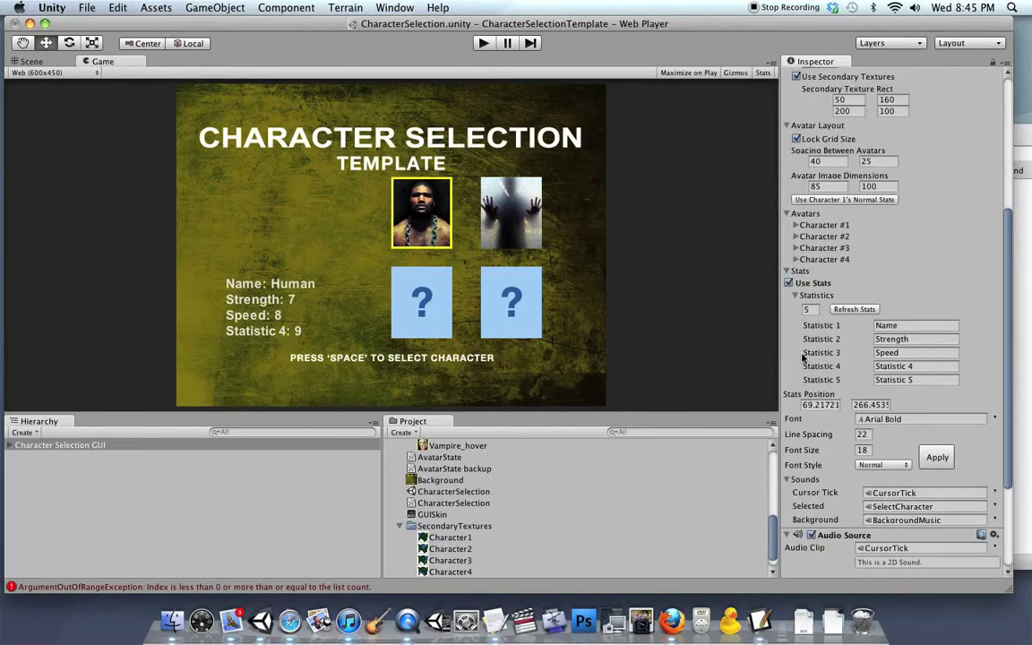
{"action": "left_click", "coordinate": [855, 309]}
Step: Inspect Character #4's Speed, Statistic 4 and empty Statistic 5 values
{"action": "left_click", "coordinate": [810, 261]}
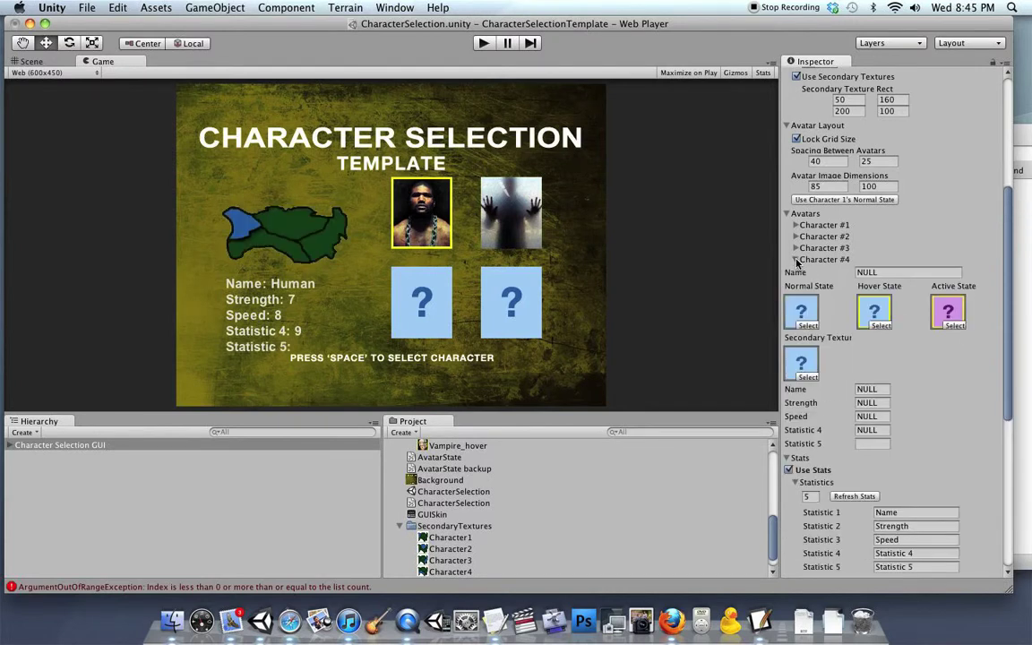
{"action": "scroll", "coordinate": [859, 365], "scroll_direction": "down", "scroll_amount": 2}
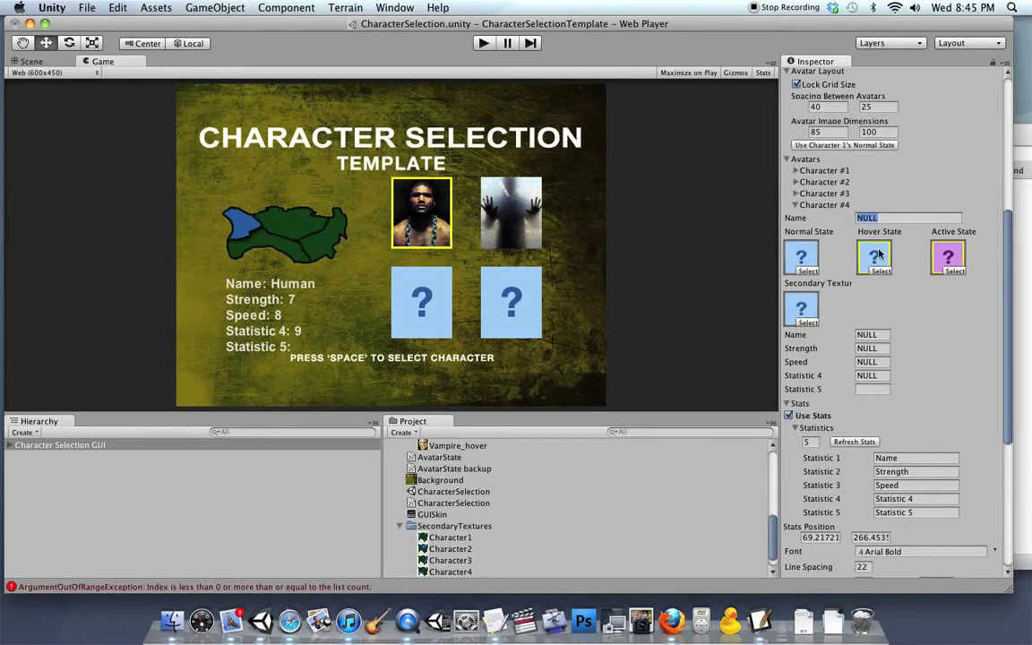
{"action": "left_click", "coordinate": [874, 362]}
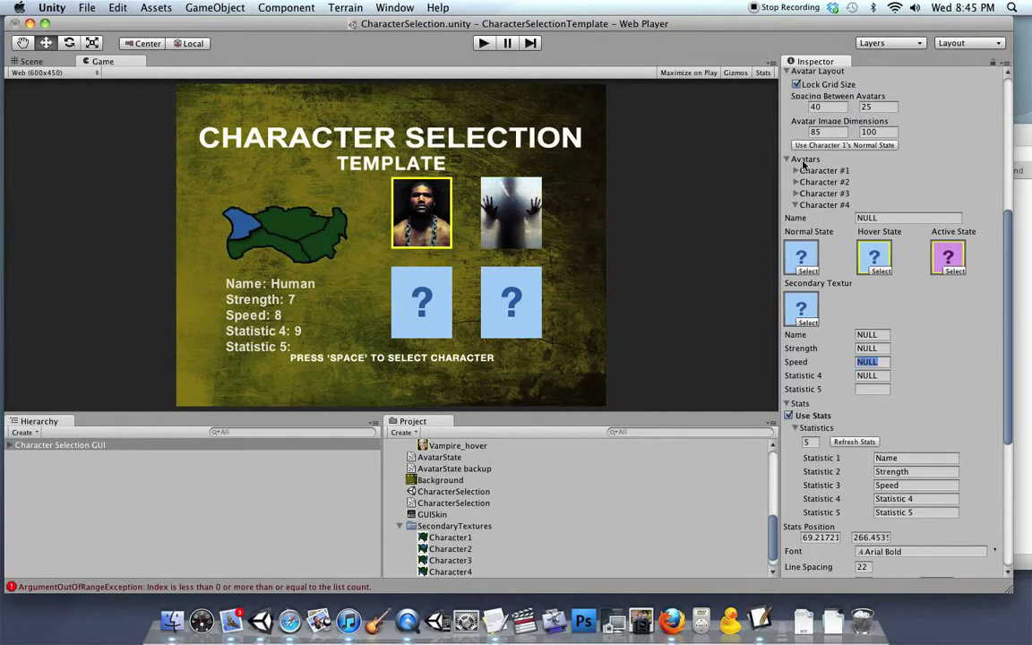
{"action": "left_click", "coordinate": [861, 375]}
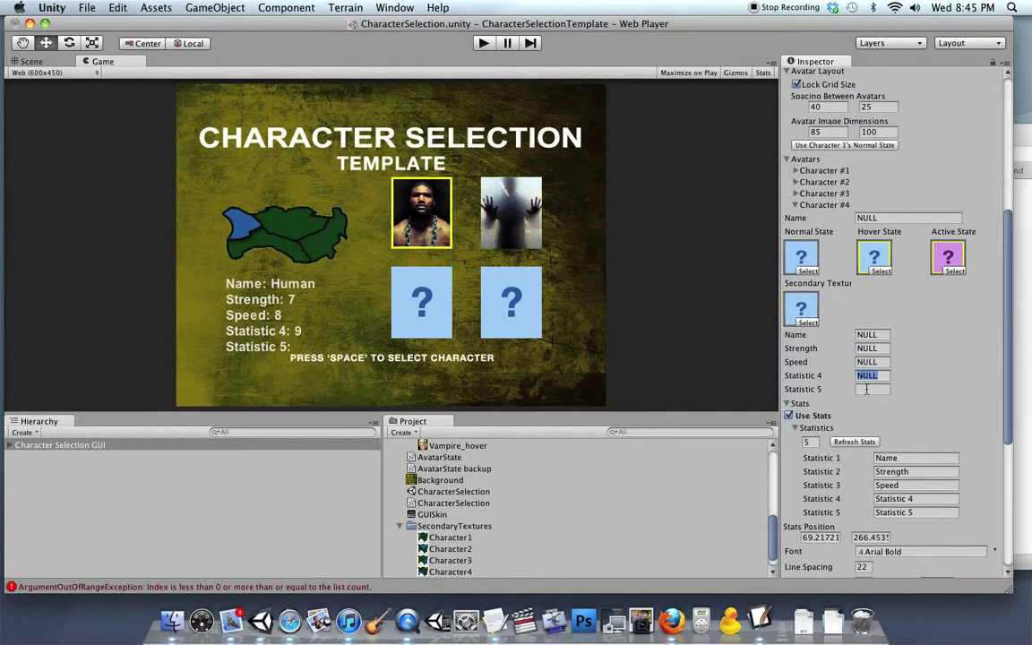
{"action": "left_click", "coordinate": [865, 388]}
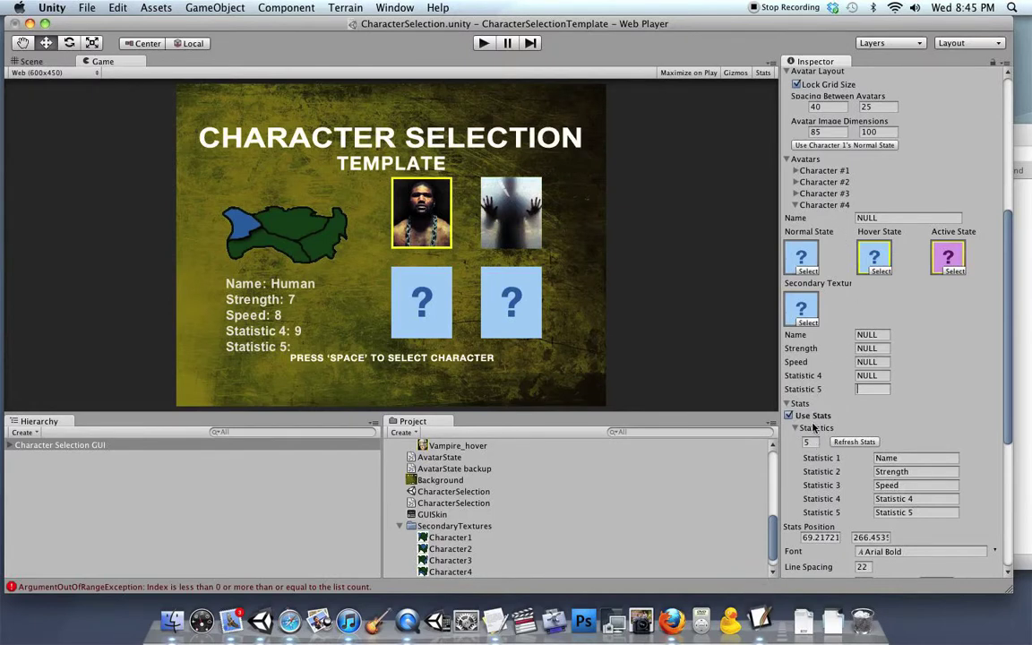
{"action": "left_click", "coordinate": [794, 429]}
{"action": "left_click", "coordinate": [795, 430]}
Step: Cut the statistics count back to 3 and refresh the stats
{"action": "left_click", "coordinate": [808, 442]}
{"action": "type", "text": "3"}
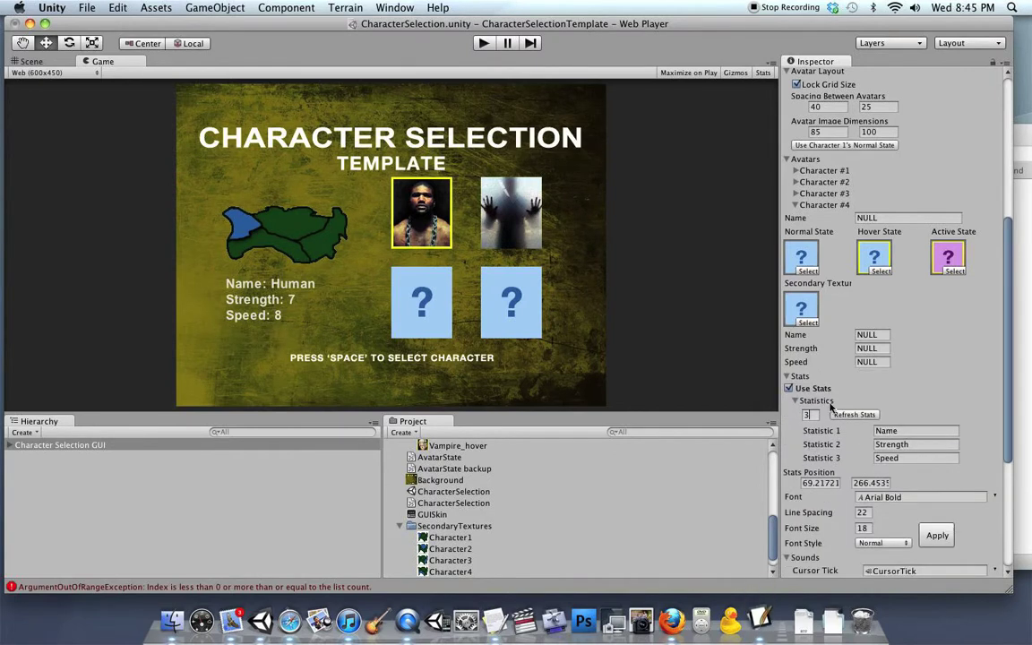
{"action": "left_click", "coordinate": [853, 415]}
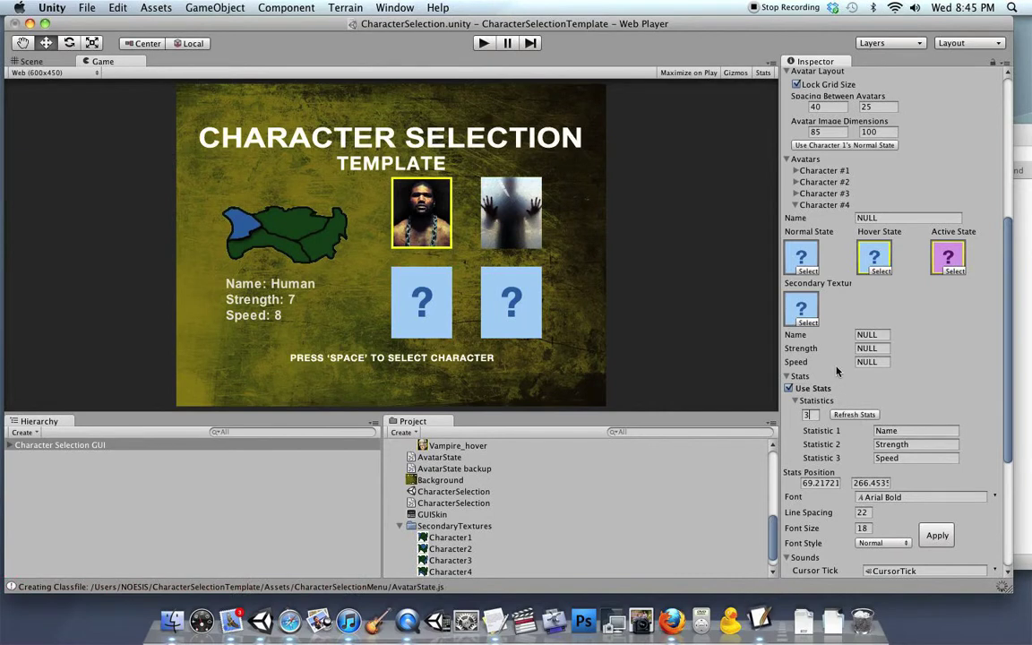
{"action": "left_click", "coordinate": [804, 206]}
{"action": "left_click", "coordinate": [804, 206]}
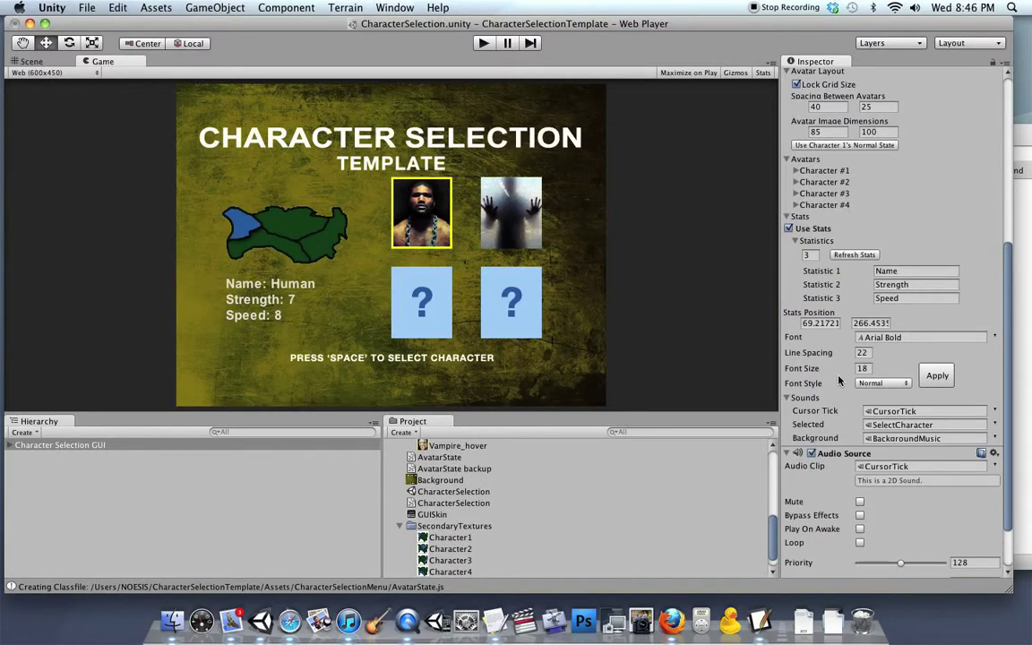
Step: Assign Arial Bold as the stats font and view its import settings
{"action": "scroll", "coordinate": [635, 434], "scroll_direction": "up", "scroll_amount": 10}
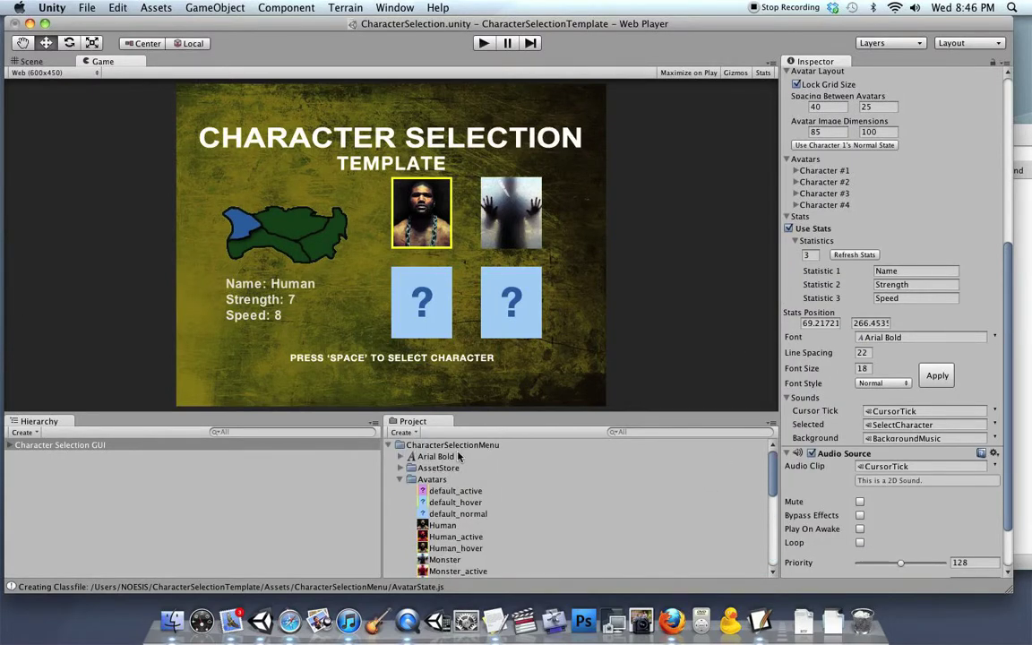
{"action": "left_click_drag", "start_coordinate": [435, 456], "coordinate": [923, 336]}
{"action": "left_click", "coordinate": [437, 457]}
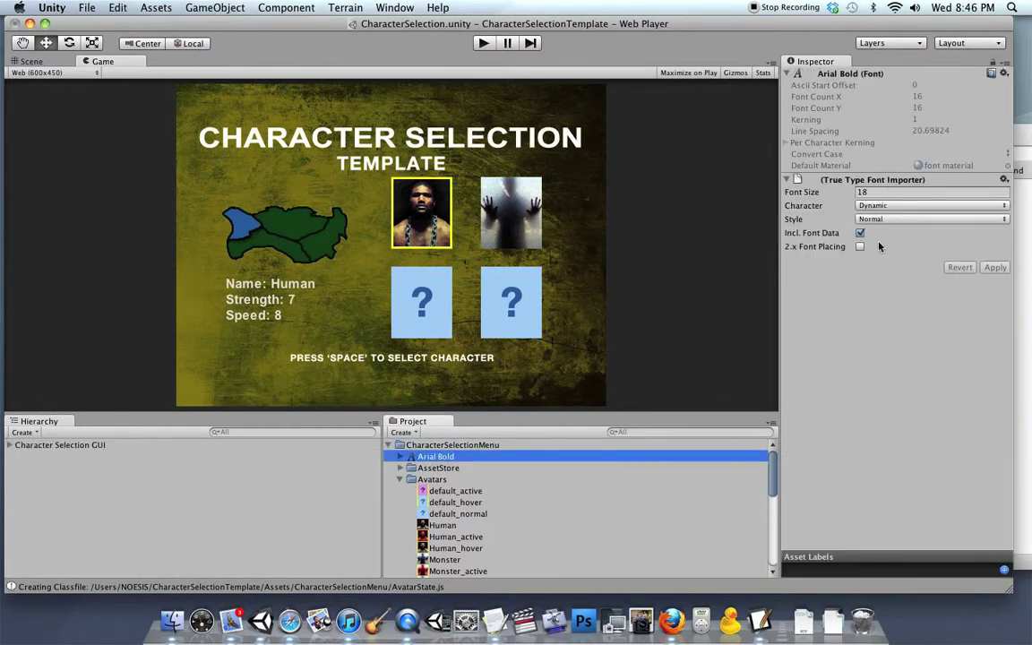
{"action": "left_click", "coordinate": [123, 445]}
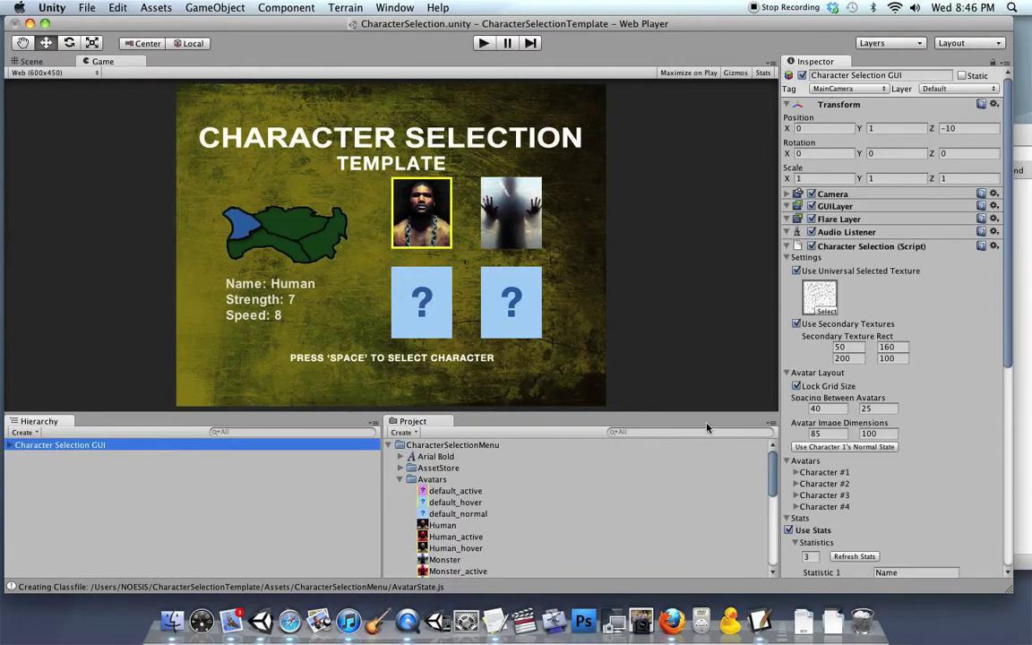
Step: Set the stats font size to 24 with Italic style and apply it
{"action": "scroll", "coordinate": [893, 455], "scroll_direction": "down", "scroll_amount": 10}
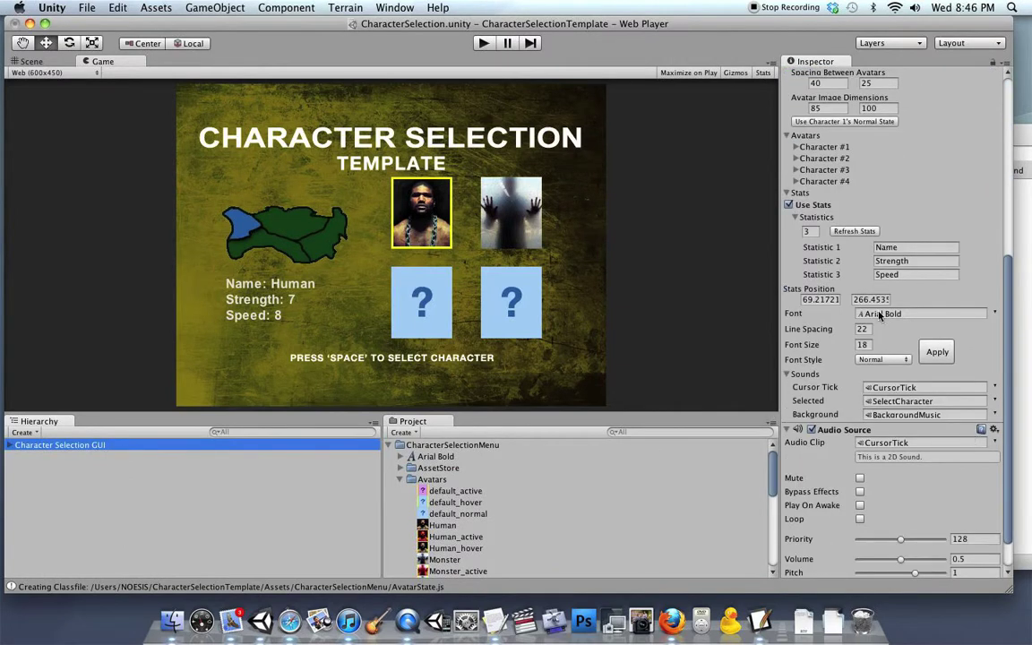
{"action": "left_click", "coordinate": [840, 345]}
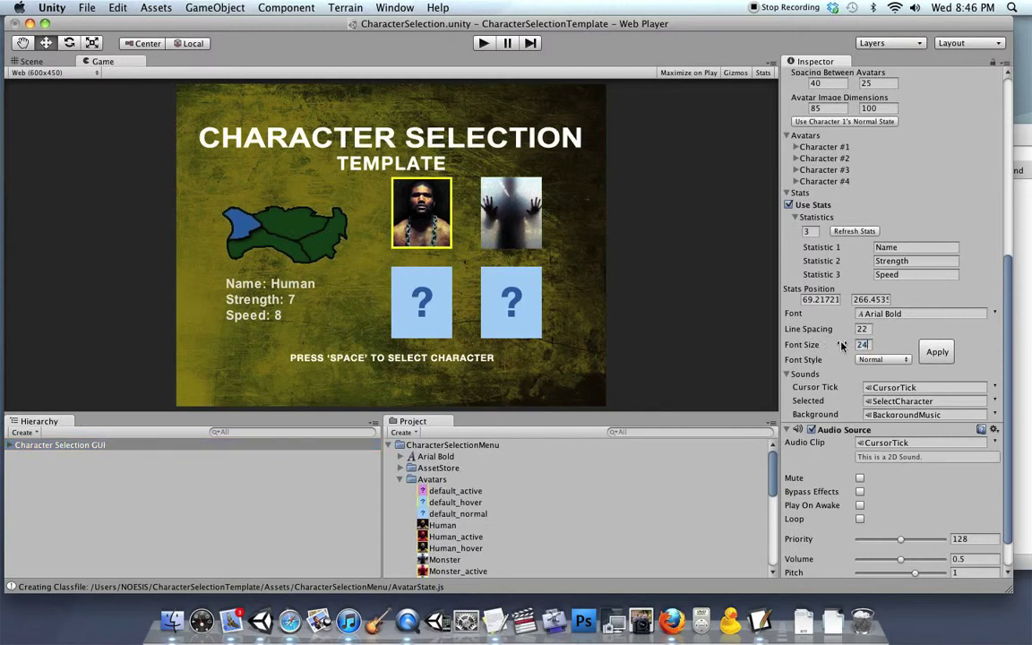
{"action": "left_click", "coordinate": [891, 360]}
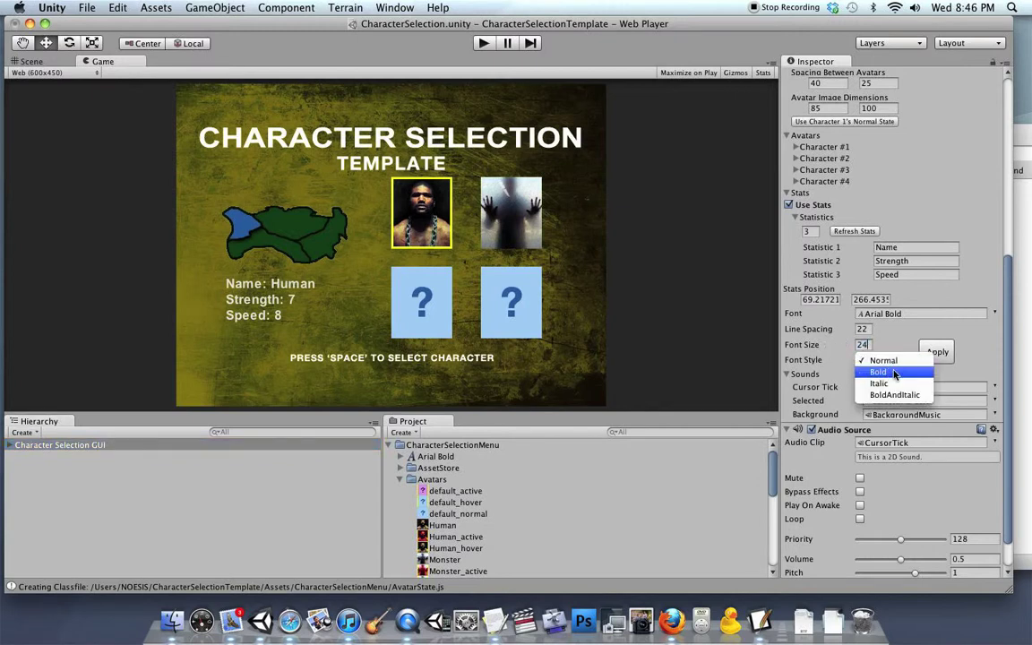
{"action": "left_click", "coordinate": [878, 372]}
{"action": "left_click", "coordinate": [879, 360]}
{"action": "left_click", "coordinate": [880, 371]}
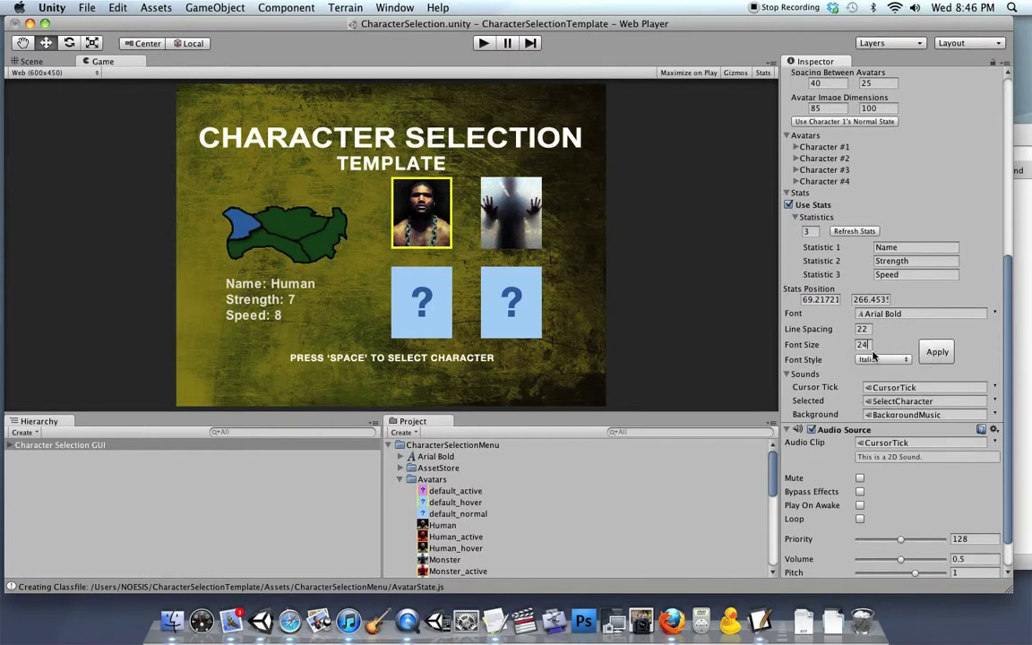
{"action": "left_click", "coordinate": [937, 354]}
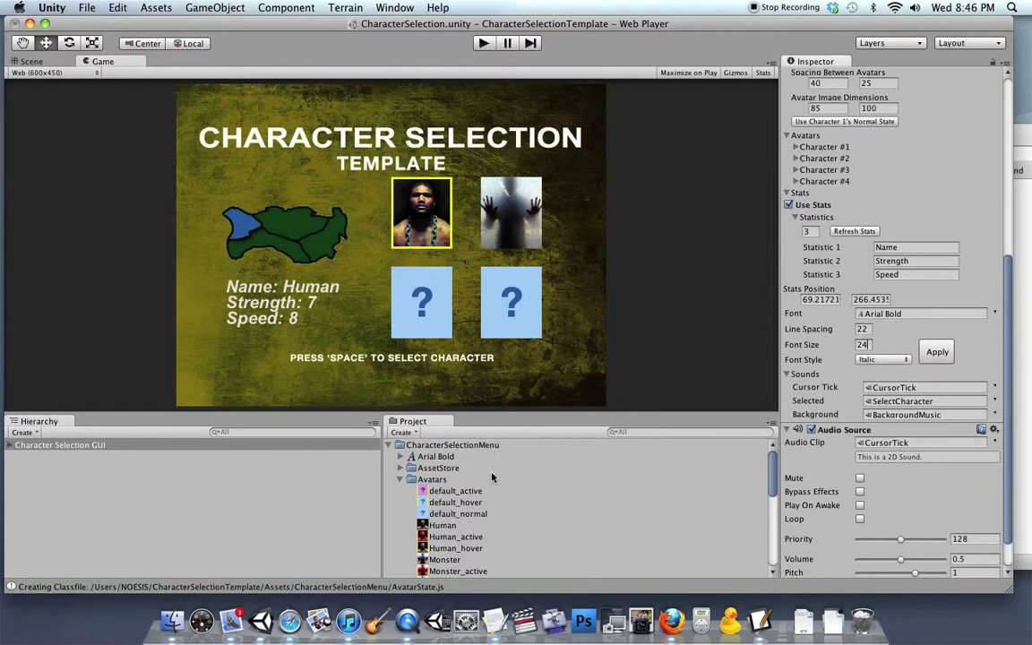
Step: Check the Arial Bold font importer, then return to Character Selection GUI
{"action": "left_click", "coordinate": [430, 456]}
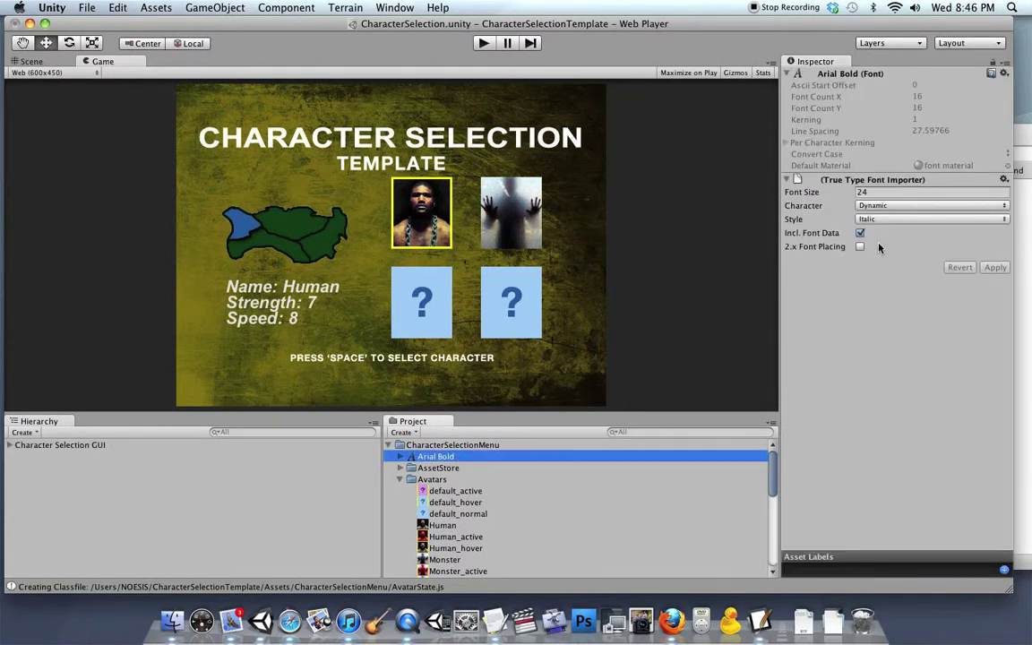
{"action": "left_click", "coordinate": [272, 445]}
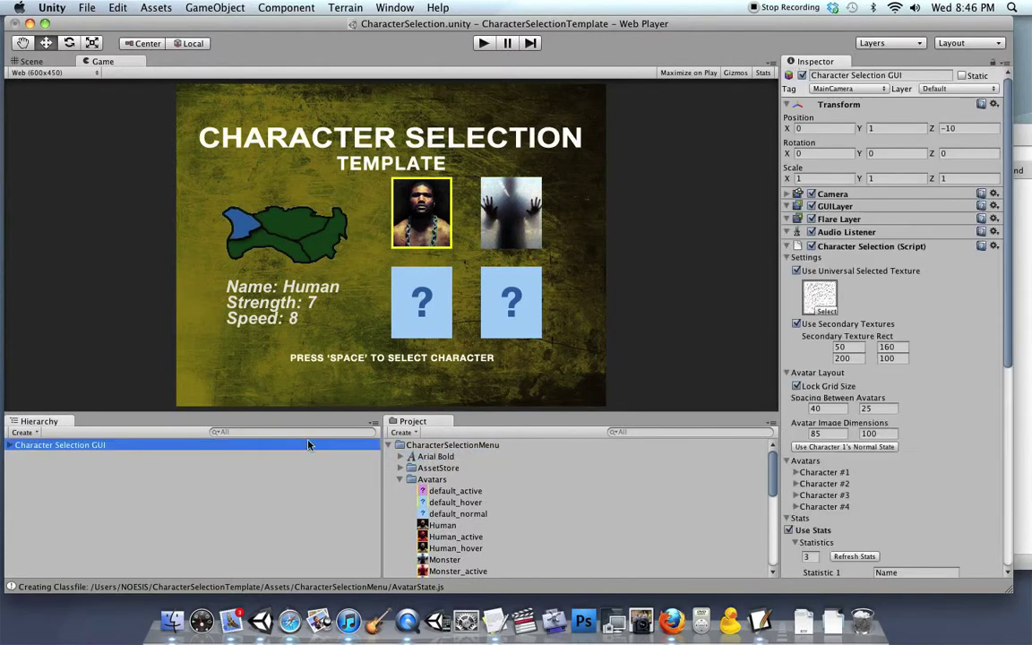
{"action": "scroll", "coordinate": [860, 385], "scroll_direction": "down", "scroll_amount": 10}
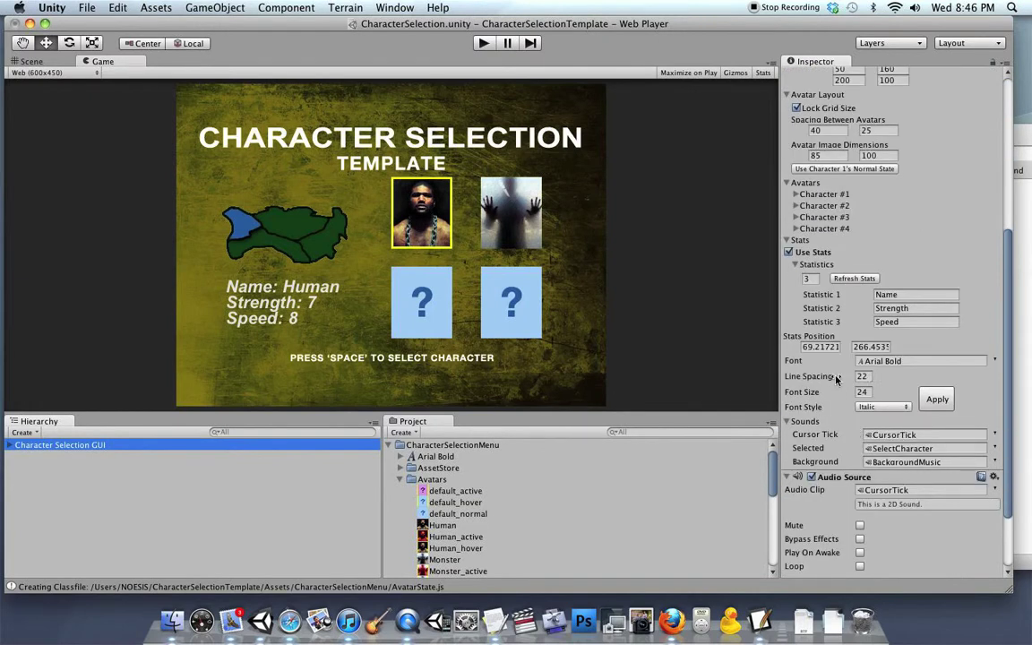
Step: Set line spacing to 29 and move Stats Position X right to about 85
{"action": "left_click", "coordinate": [865, 377]}
{"action": "type", "text": "88"}
{"action": "key", "text": "Return"}
{"action": "left_click_drag", "start_coordinate": [885, 376], "coordinate": [849, 376]}
{"action": "left_click_drag", "start_coordinate": [800, 351], "coordinate": [879, 365]}
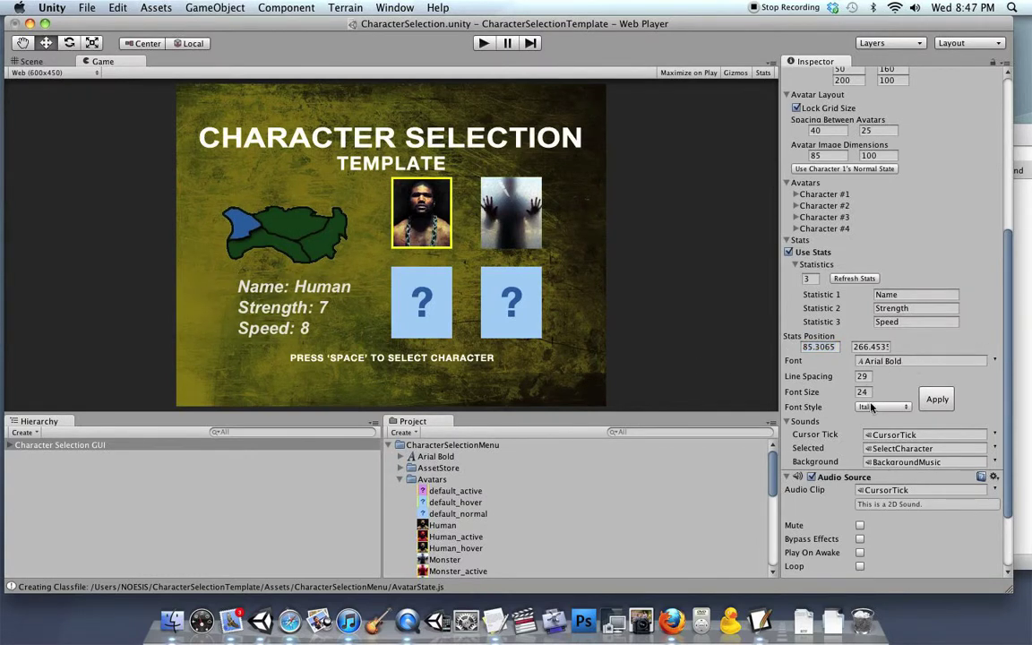
Step: Set the stats font style back to Normal and apply it
{"action": "left_click", "coordinate": [870, 407]}
{"action": "left_click", "coordinate": [873, 386]}
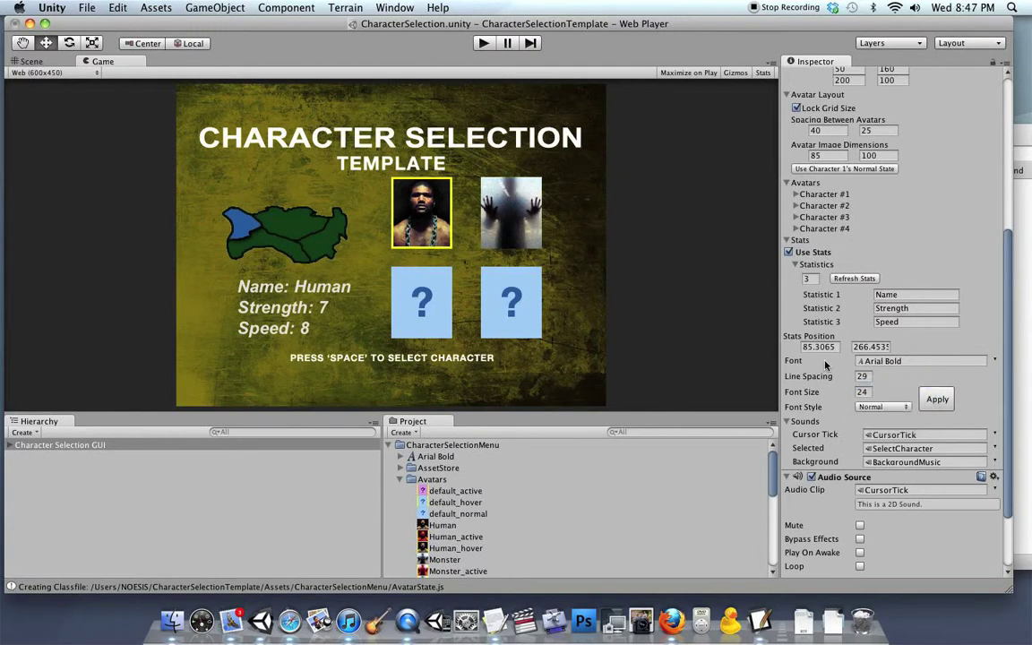
{"action": "left_click", "coordinate": [951, 397]}
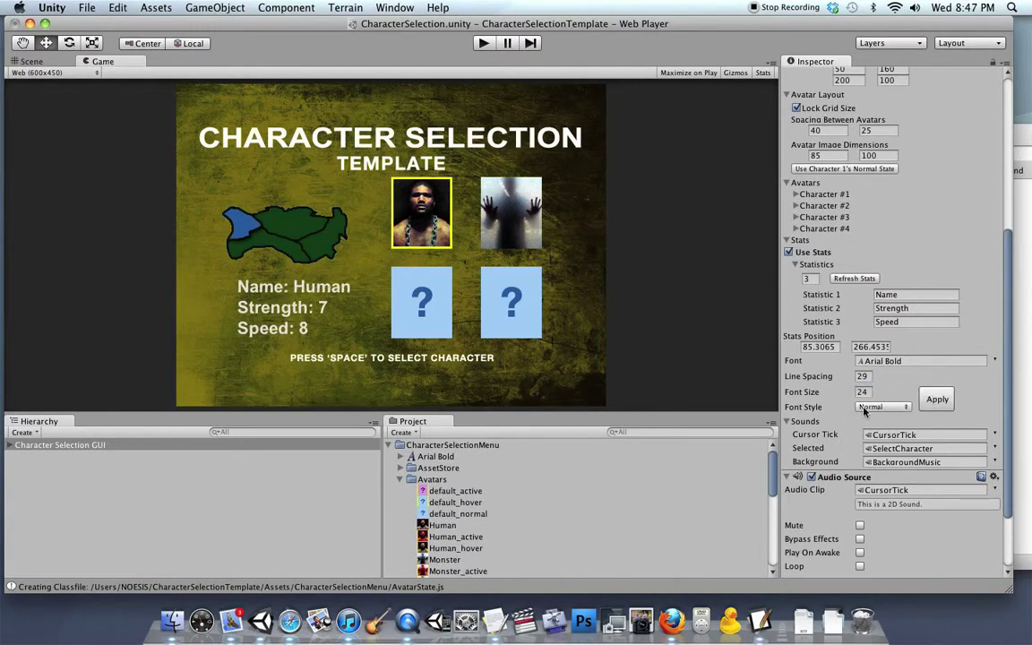
Step: Collapse and re-expand the Sounds settings
{"action": "scroll", "coordinate": [831, 407], "scroll_direction": "down", "scroll_amount": 3}
{"action": "left_click", "coordinate": [788, 337]}
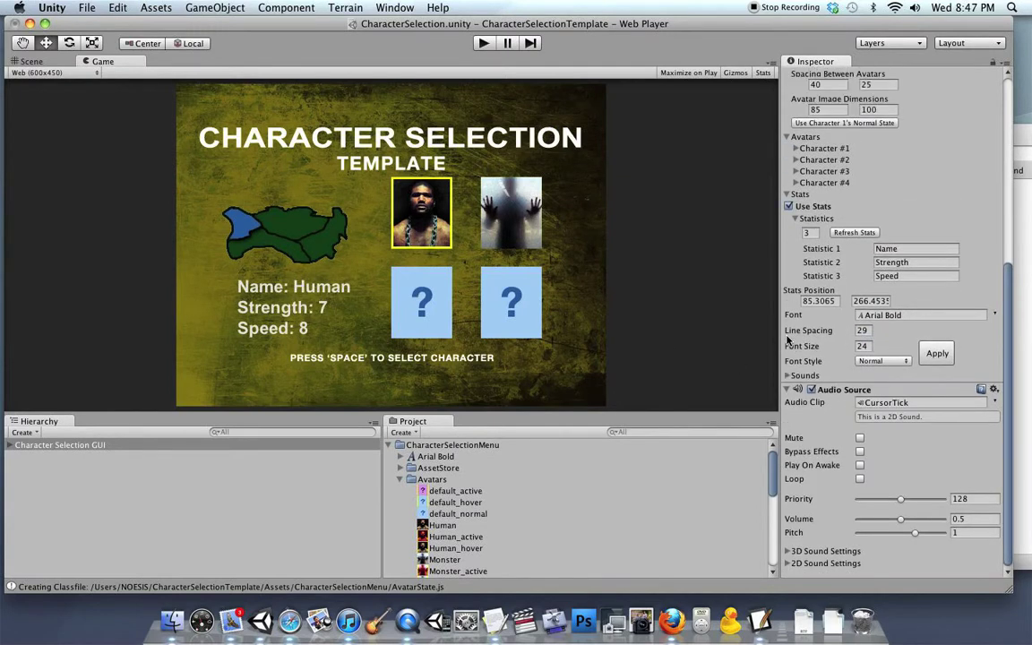
{"action": "left_click", "coordinate": [788, 376]}
{"action": "scroll", "coordinate": [793, 372], "scroll_direction": "down", "scroll_amount": 2}
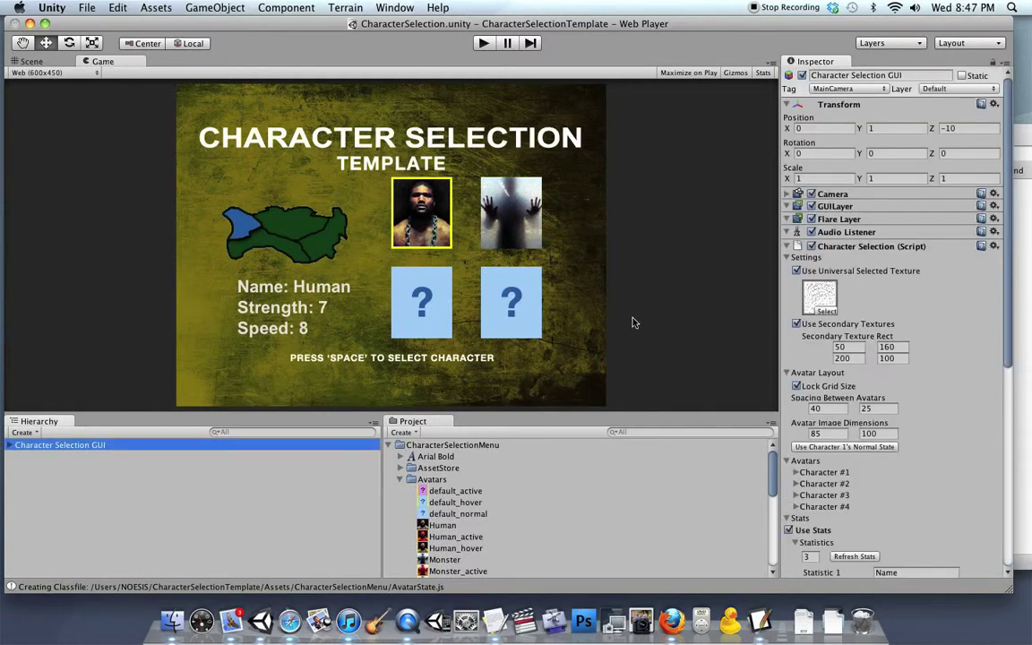
{"action": "key", "text": "super+p"}
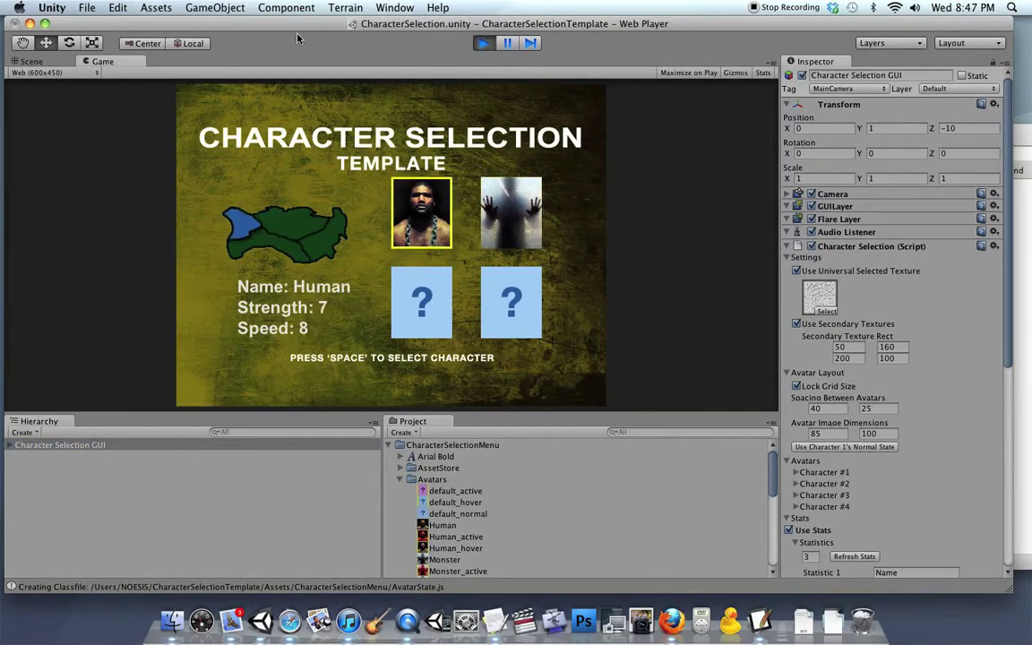
{"action": "key", "text": "Right"}
{"action": "key", "text": "Right"}
{"action": "key", "text": "Up"}
{"action": "key", "text": "Right"}
{"action": "key", "text": "Down"}
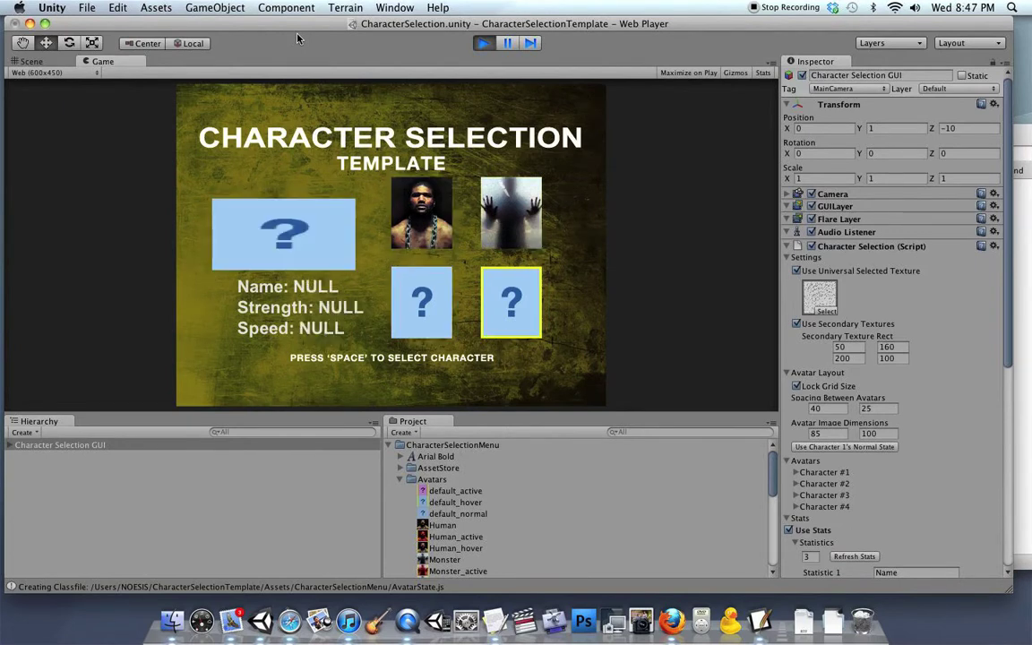
{"action": "key", "text": "Up"}
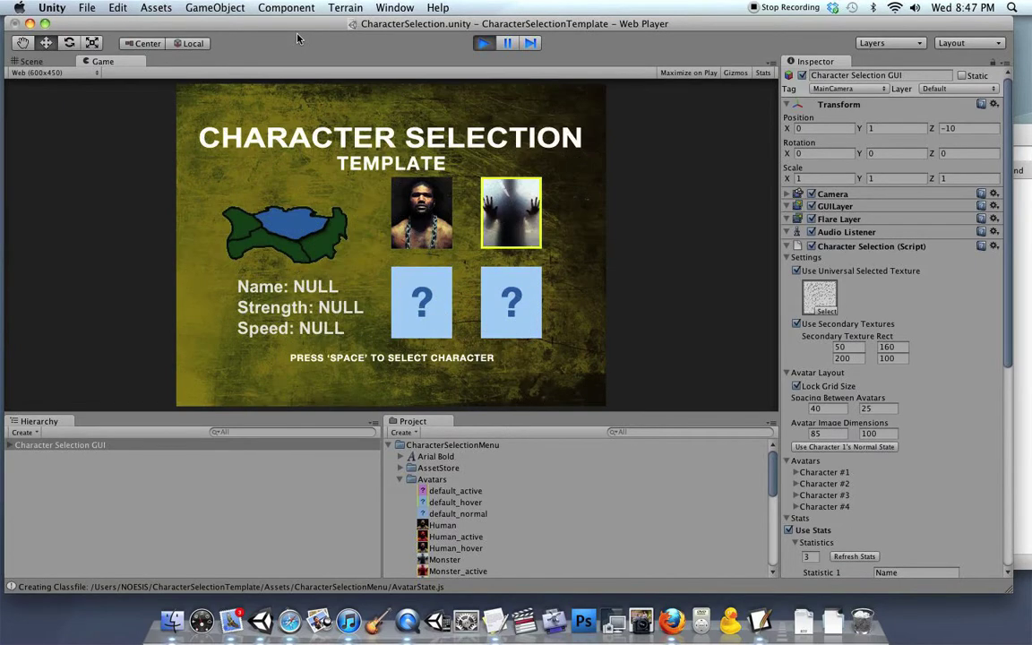
{"action": "key", "text": "Left"}
{"action": "key", "text": "super+p"}
{"action": "scroll", "coordinate": [875, 308], "scroll_direction": "down", "scroll_amount": 6}
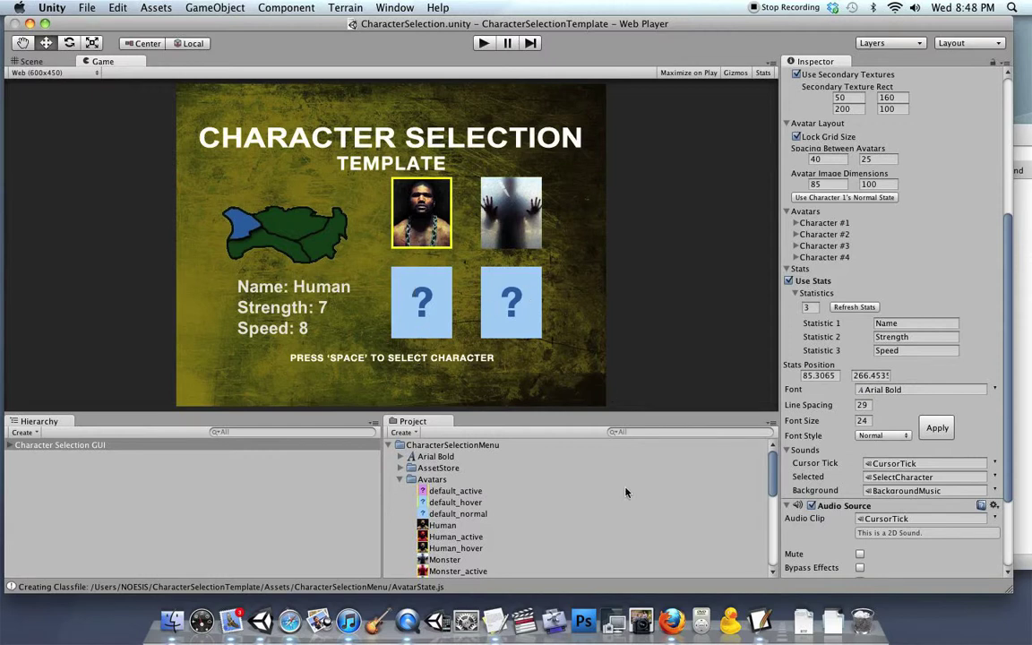
{"action": "scroll", "coordinate": [456, 507], "scroll_direction": "down", "scroll_amount": 5}
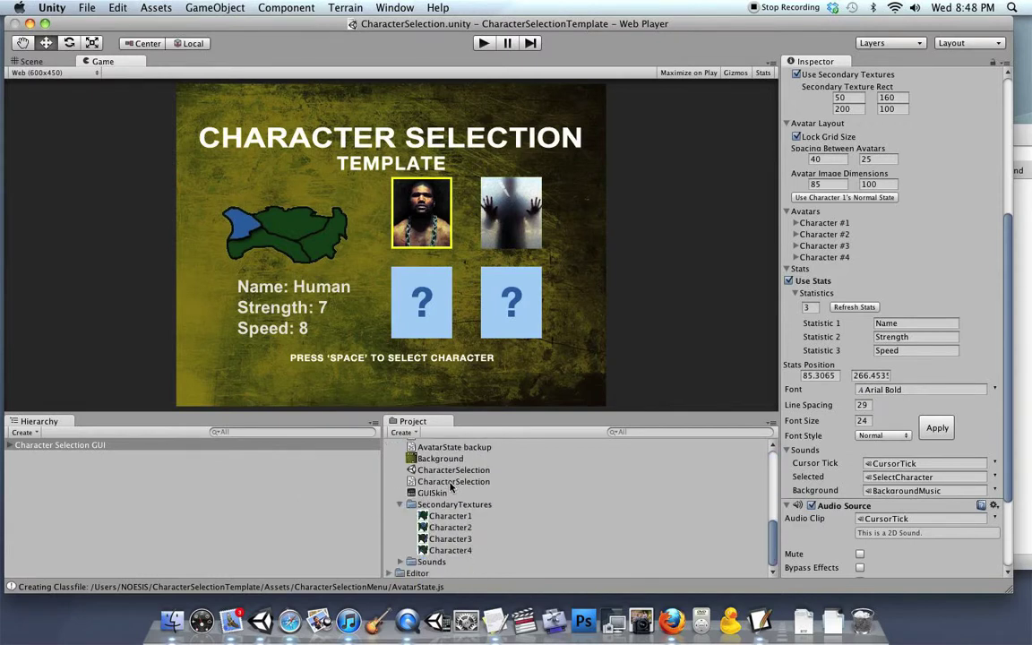
{"action": "scroll", "coordinate": [453, 487], "scroll_direction": "up", "scroll_amount": 6}
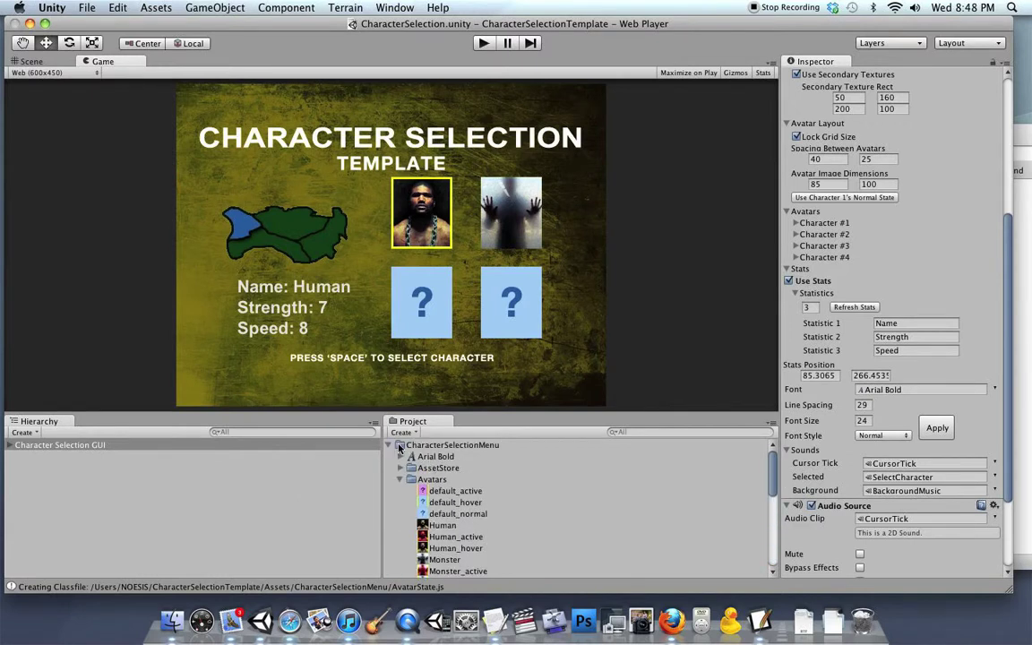
{"action": "scroll", "coordinate": [438, 451], "scroll_direction": "down", "scroll_amount": 6}
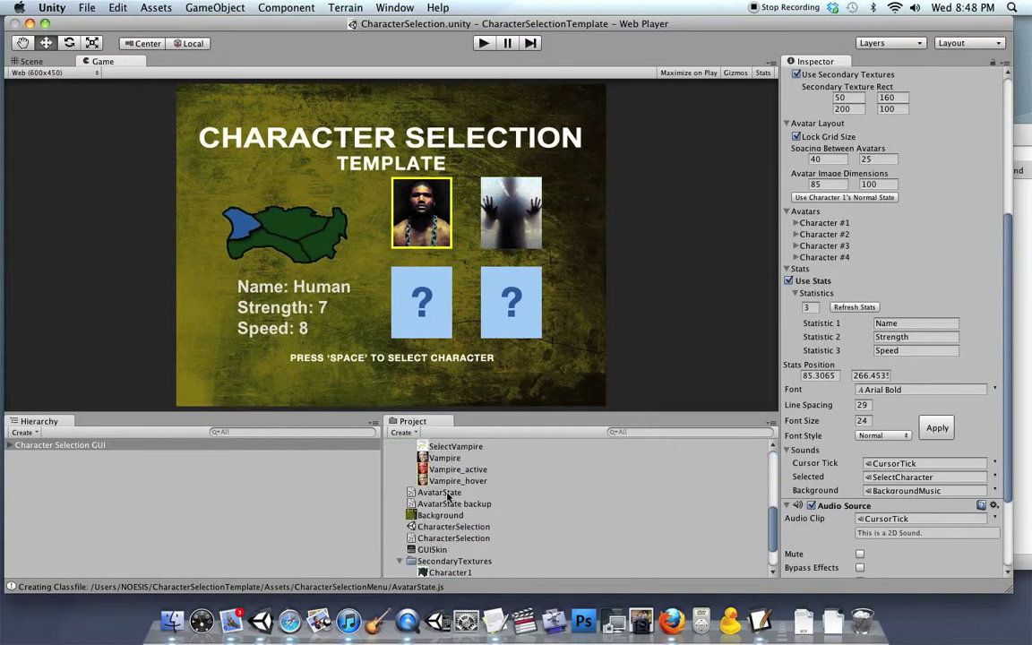
Step: Open the CharacterSelection script in Unitron and scroll to the Update function
{"action": "left_click", "coordinate": [443, 483]}
{"action": "double_click", "coordinate": [442, 483]}
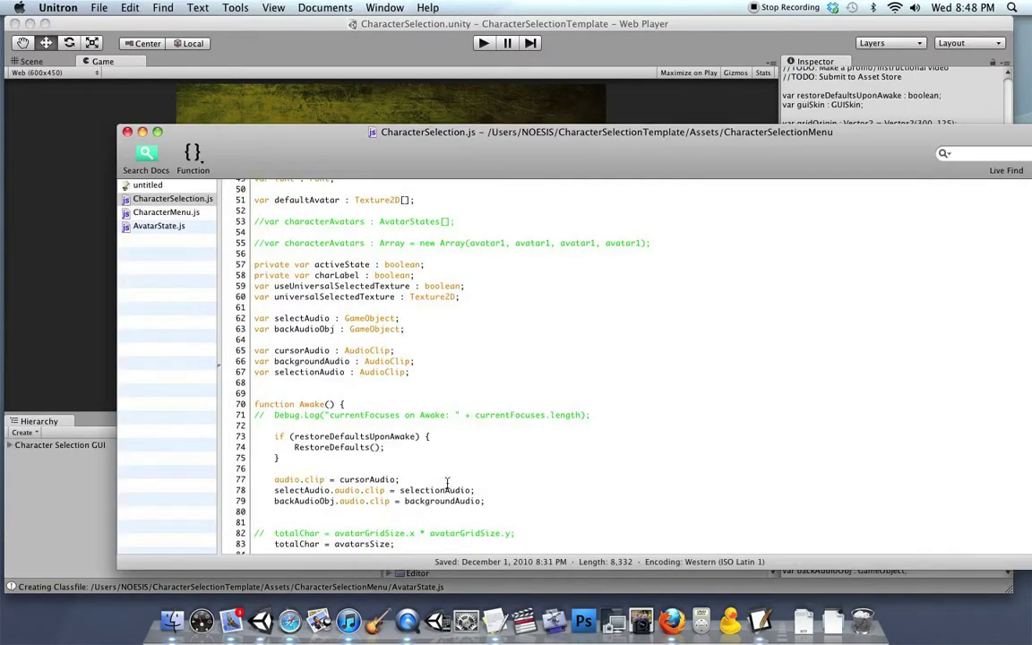
{"action": "scroll", "coordinate": [446, 483], "scroll_direction": "down", "scroll_amount": 15}
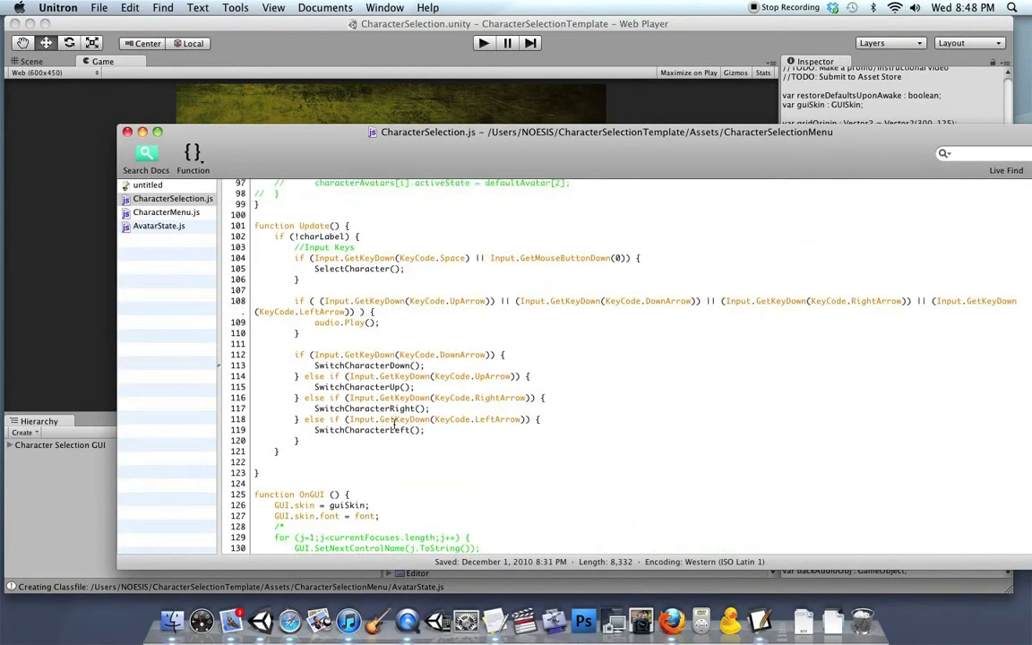
{"action": "scroll", "coordinate": [295, 250], "scroll_direction": "down", "scroll_amount": 1}
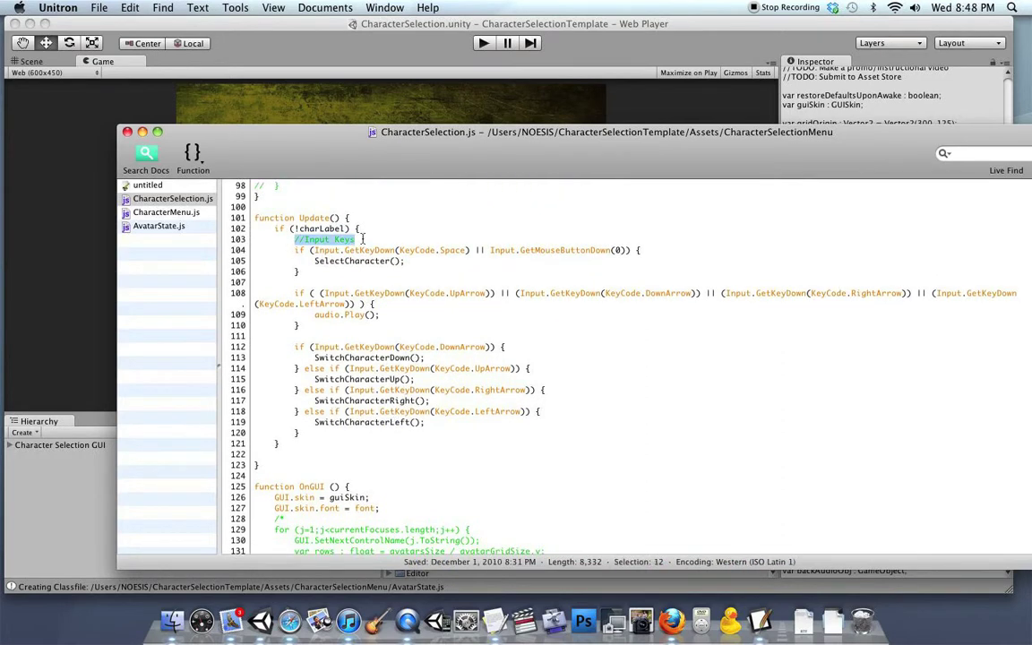
Step: Highlight the //Input Keys comment, KeyCode.Space and Input.GetMouseButtonDown on line 104
{"action": "triple_click", "coordinate": [333, 241]}
{"action": "left_click", "coordinate": [364, 242]}
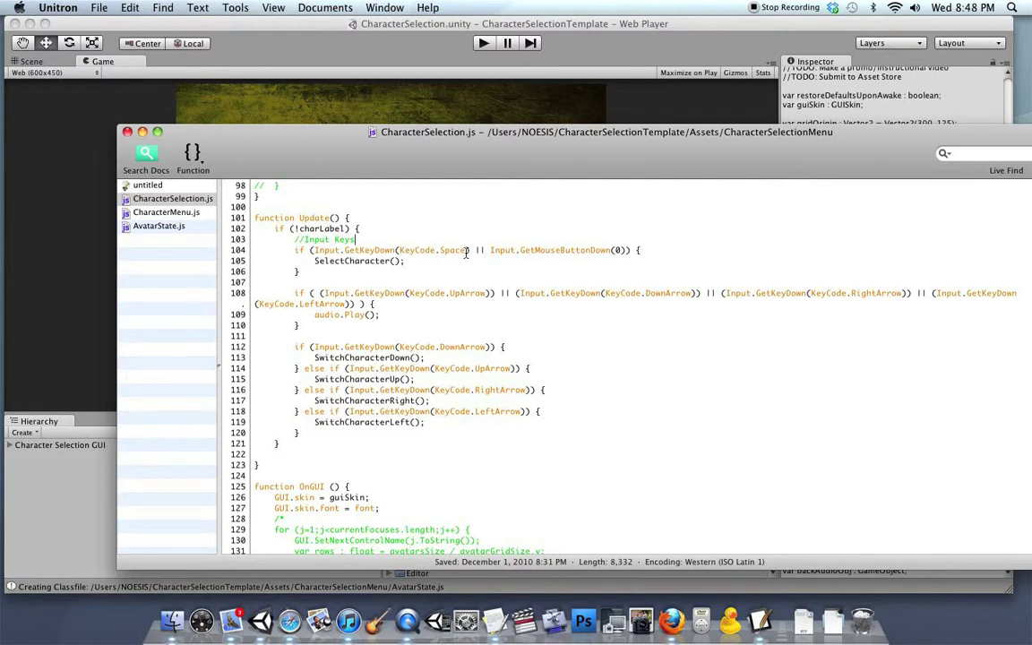
{"action": "left_click_drag", "start_coordinate": [465, 250], "coordinate": [404, 251]}
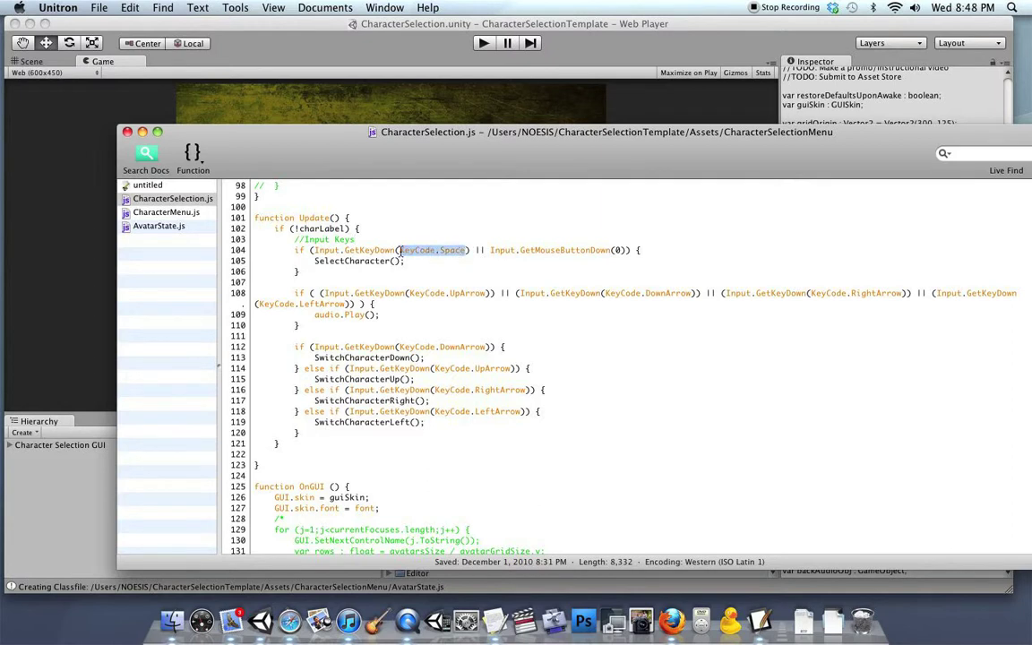
{"action": "double_click", "coordinate": [452, 251]}
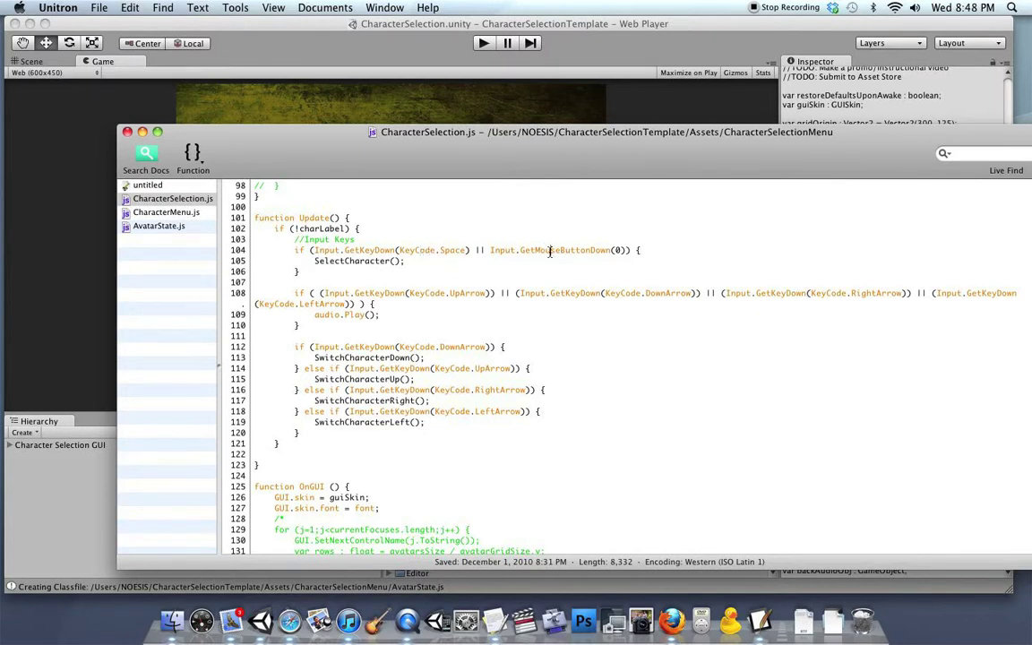
{"action": "left_click_drag", "start_coordinate": [489, 251], "coordinate": [610, 251]}
{"action": "left_click", "coordinate": [602, 251]}
{"action": "left_click_drag", "start_coordinate": [409, 293], "coordinate": [488, 293]}
{"action": "left_click", "coordinate": [596, 293]}
Step: Highlight KeyCode.UpArrow and KeyCode.DownArrow checks on line 108
{"action": "left_click", "coordinate": [325, 283]}
{"action": "double_click", "coordinate": [445, 294]}
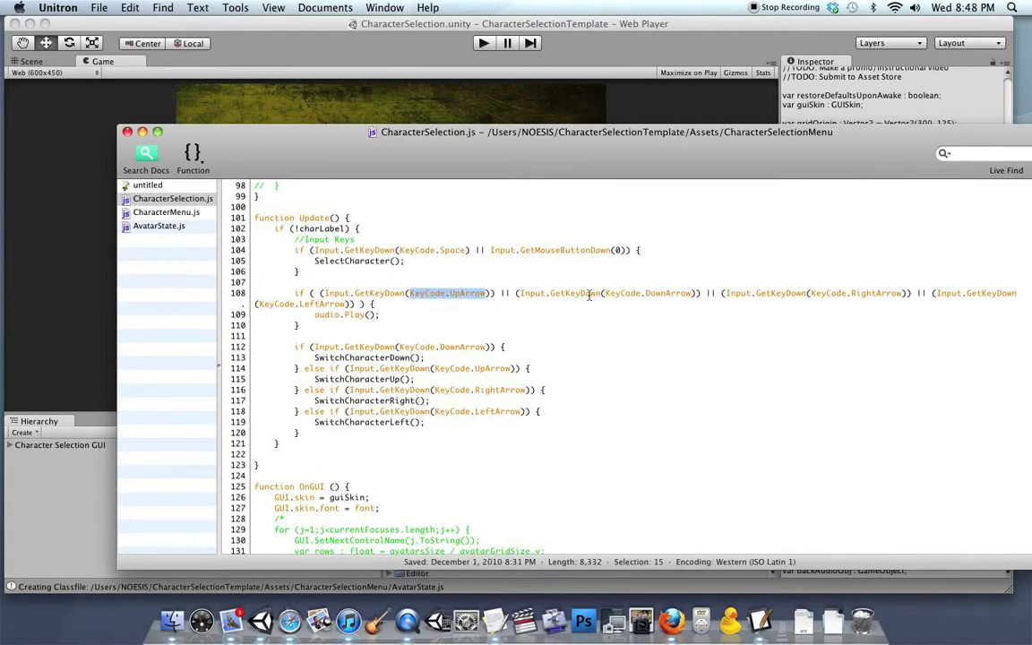
{"action": "double_click", "coordinate": [648, 293]}
{"action": "left_click", "coordinate": [856, 295]}
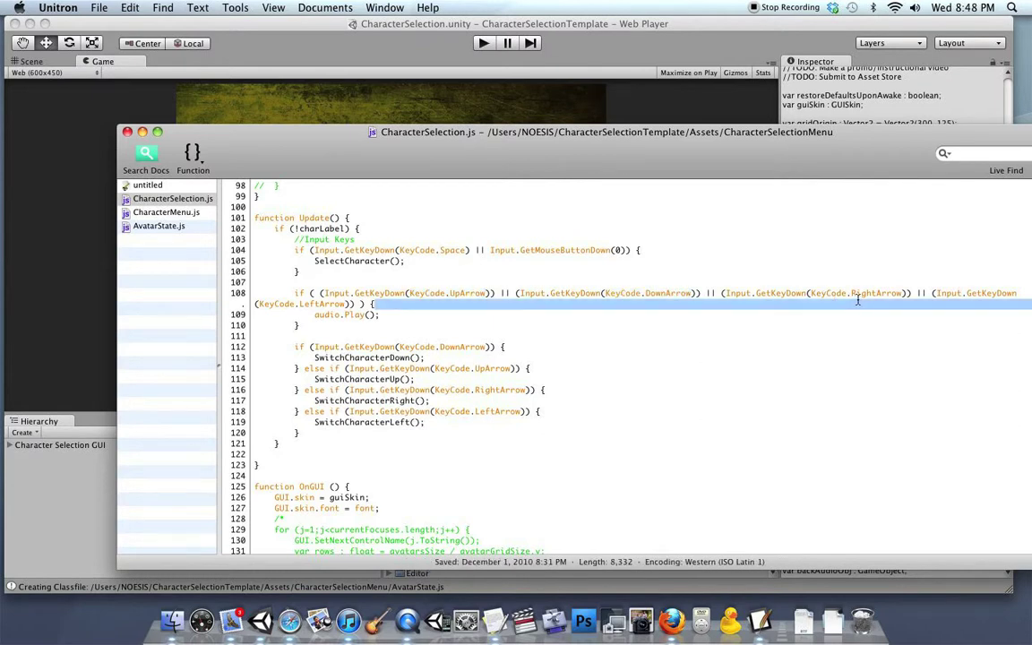
{"action": "double_click", "coordinate": [650, 295]}
{"action": "left_click", "coordinate": [255, 273]}
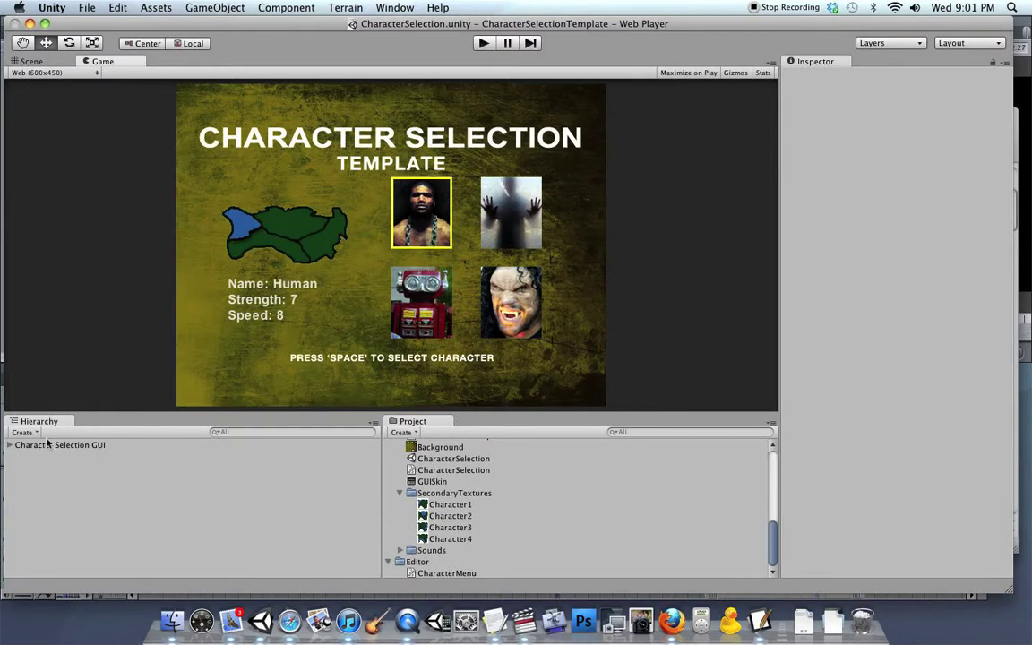
Step: Select the Background child of Character Selection GUI to show its 600x450 texture and looping music
{"action": "left_click", "coordinate": [10, 445]}
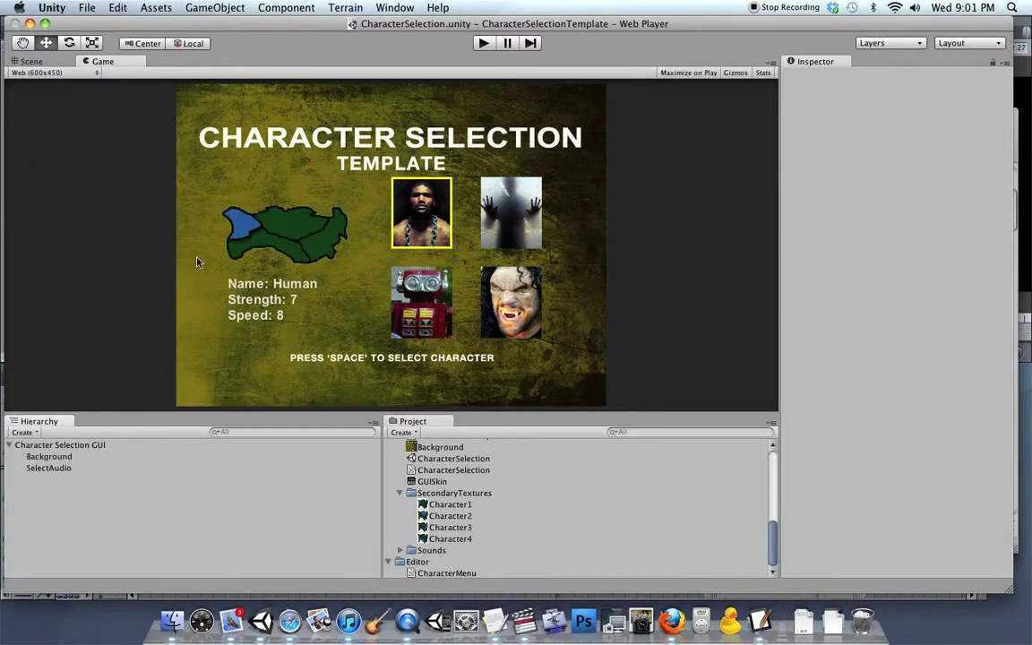
{"action": "left_click", "coordinate": [38, 456]}
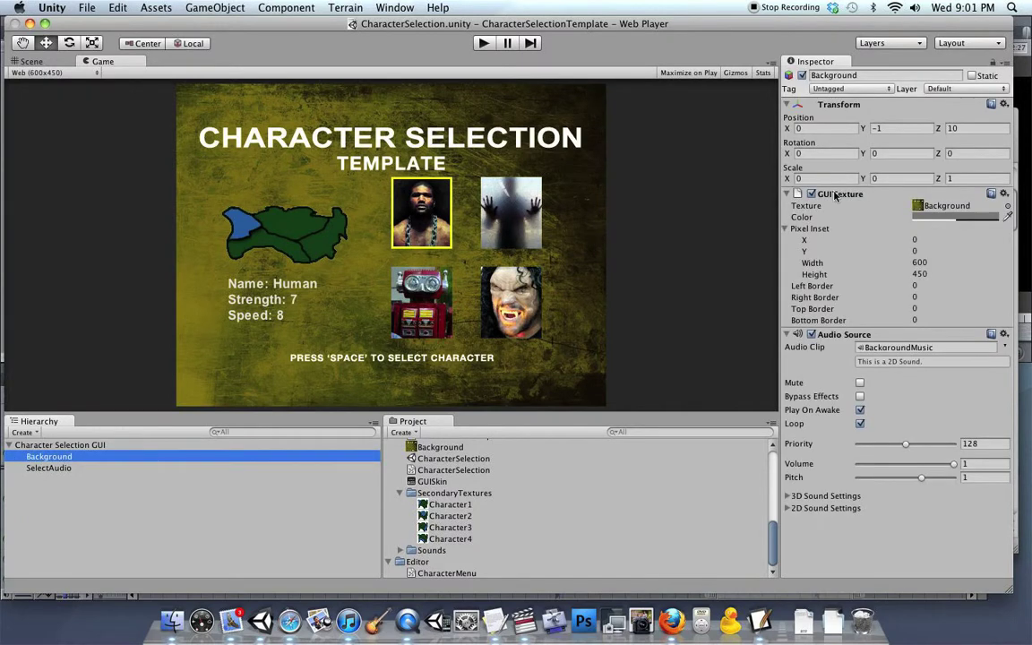